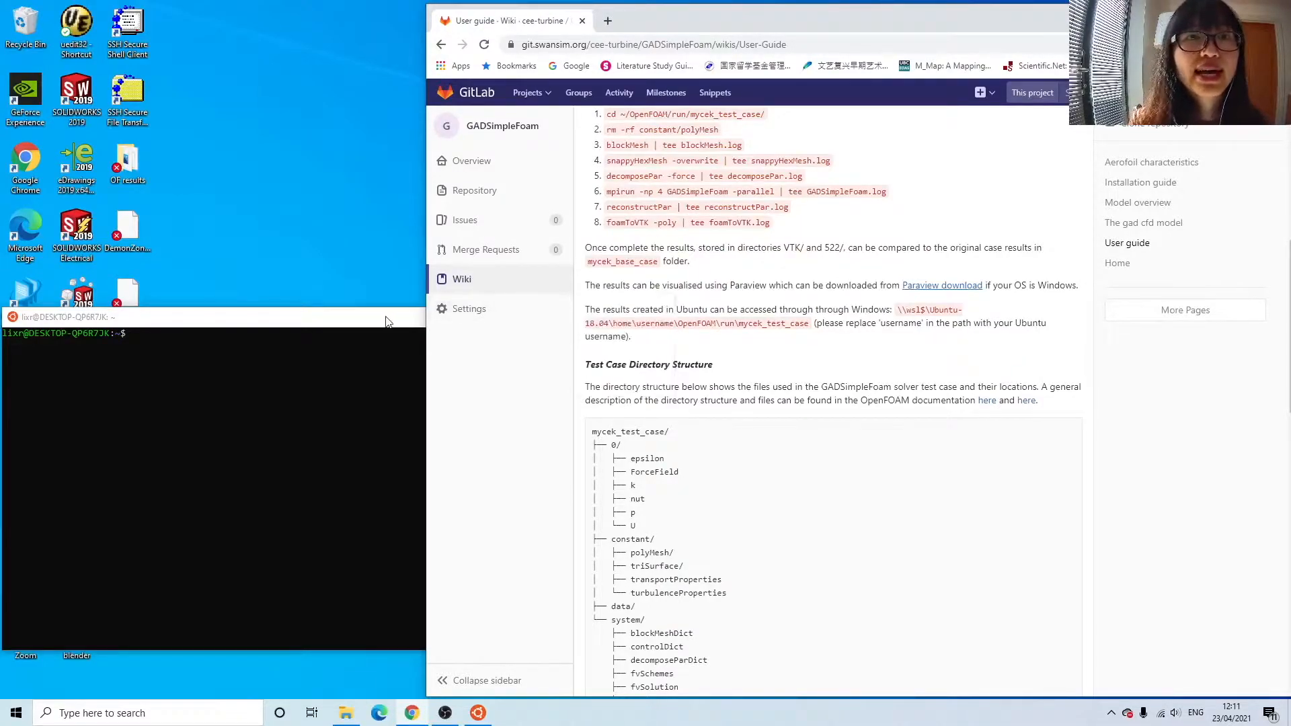
- Try to run the parafoam command in the Ubuntu terminal
click(389, 376)
click(391, 377)
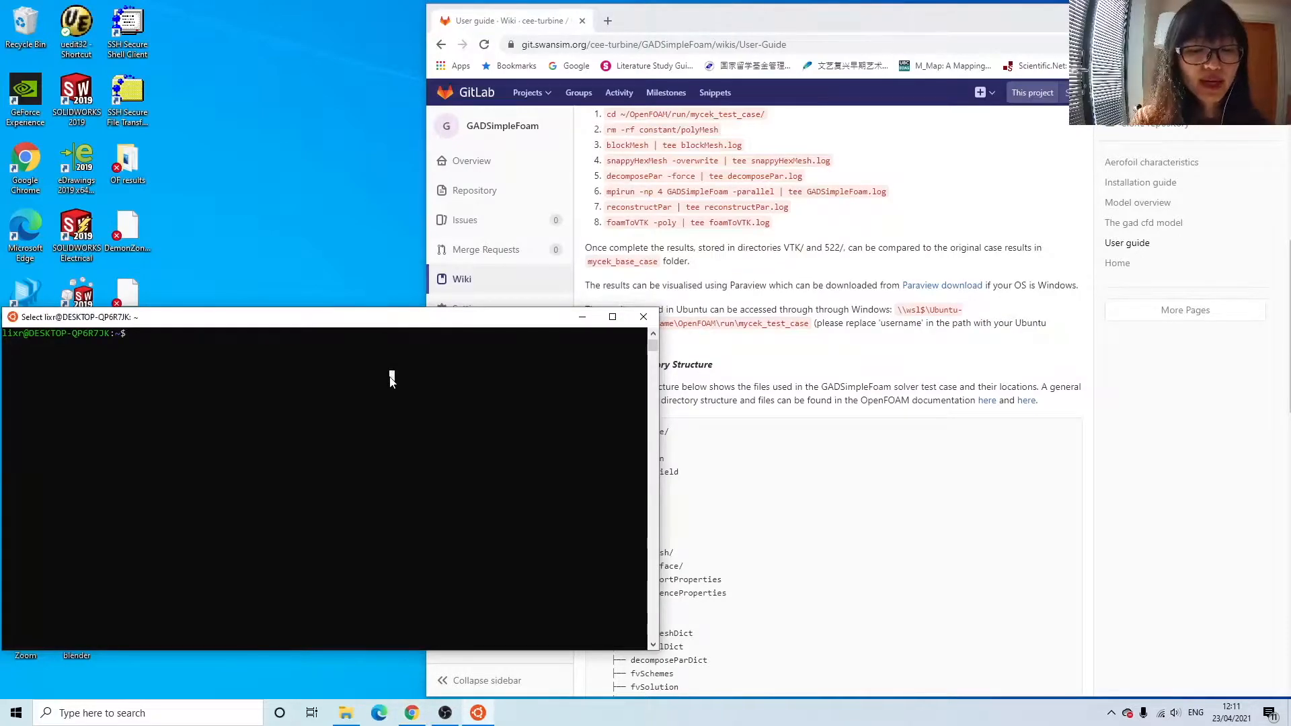
text(parafoam)
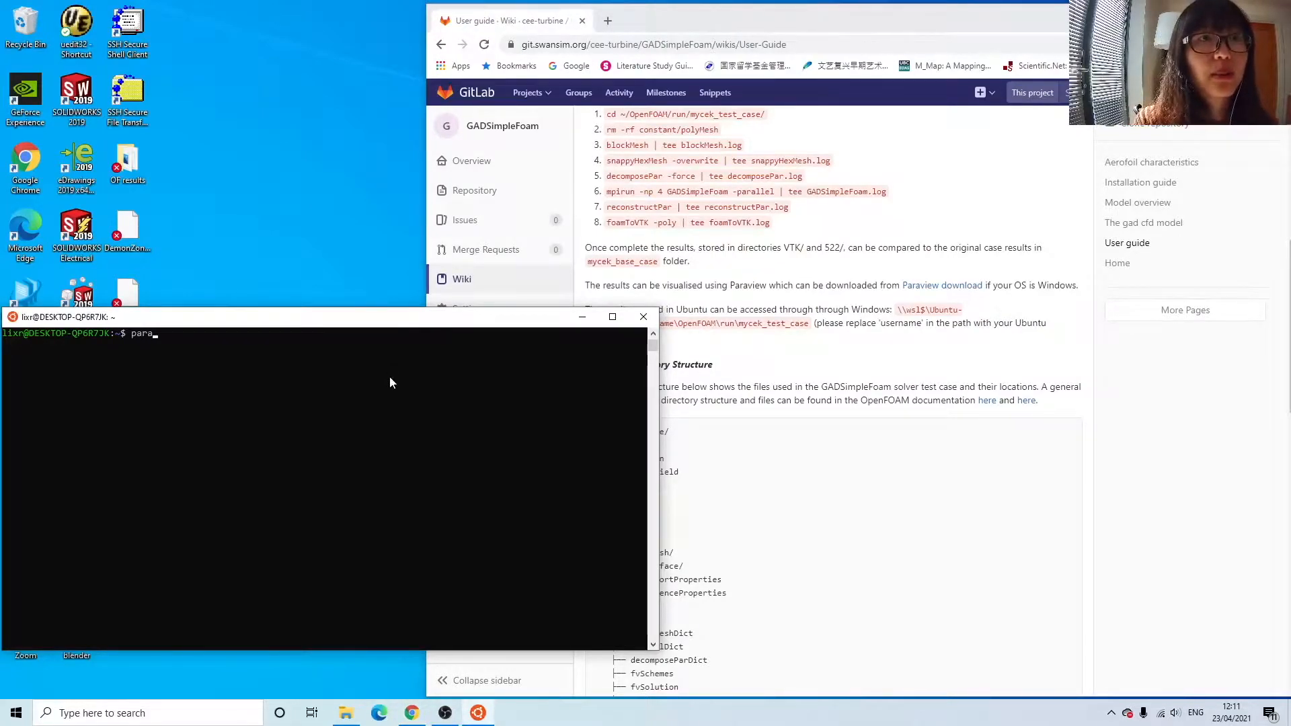
key(Return)
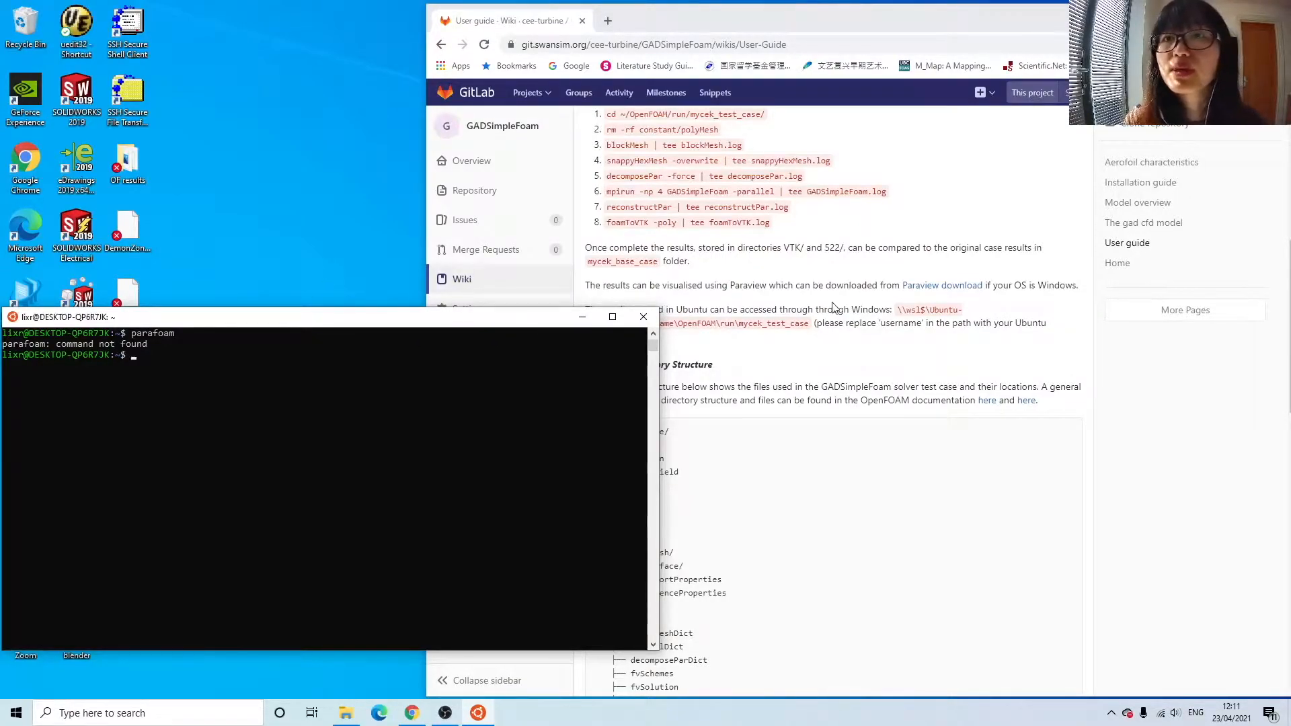
- Open the ParaView download page from the wiki's user guide and go to its list of Windows installers
click(845, 358)
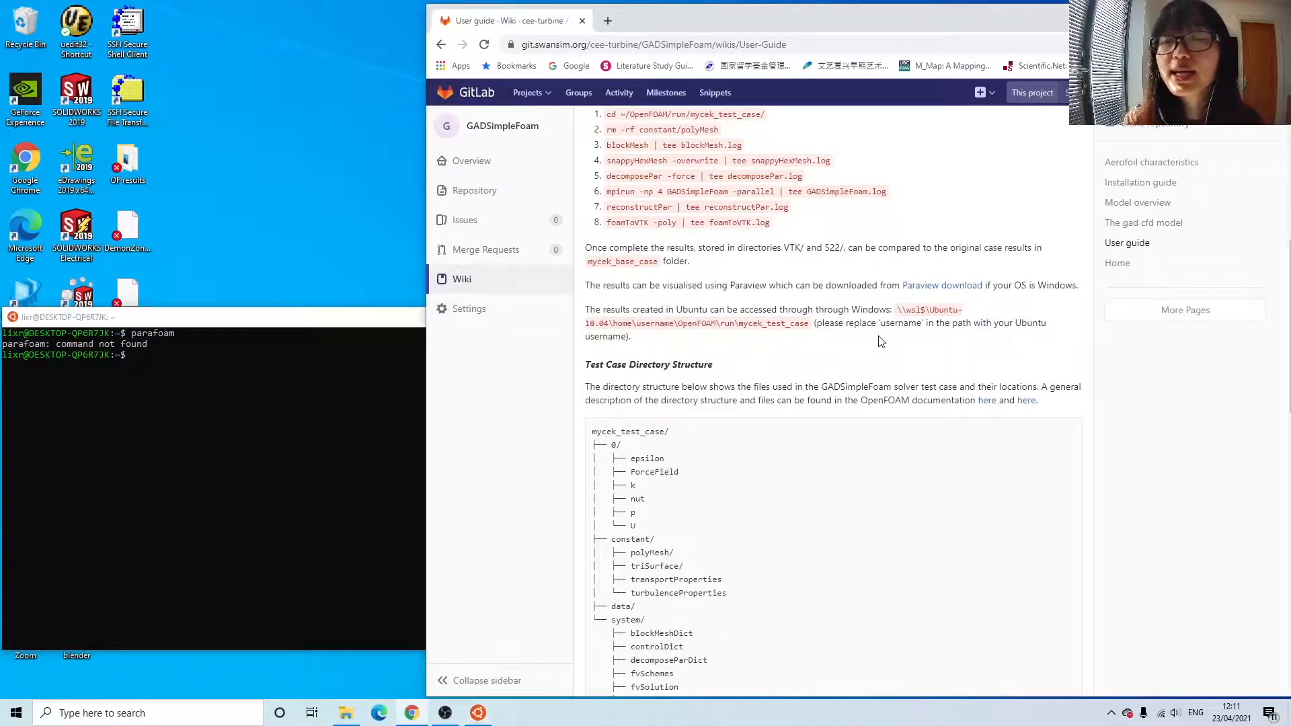
click(923, 287)
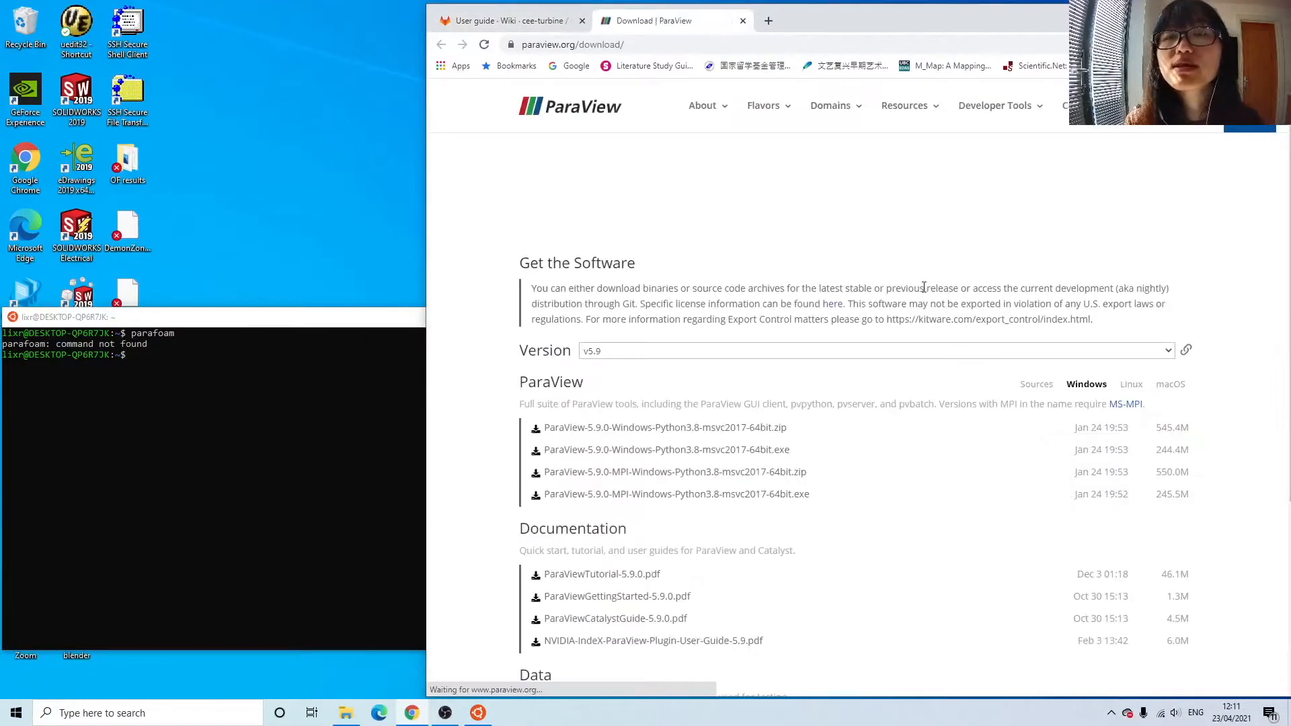
scroll(923, 287, down, 2)
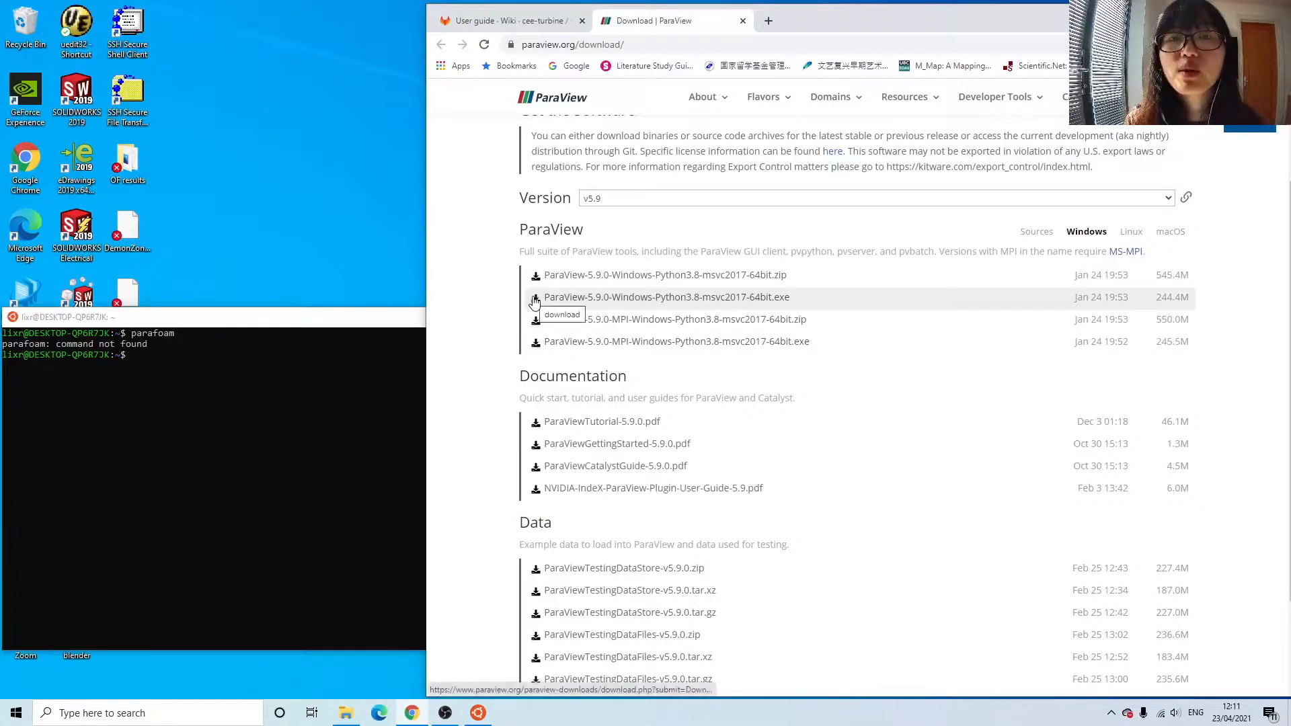
- Display the ParaView v5.6 downloads, and set the version back to v5.9
click(624, 201)
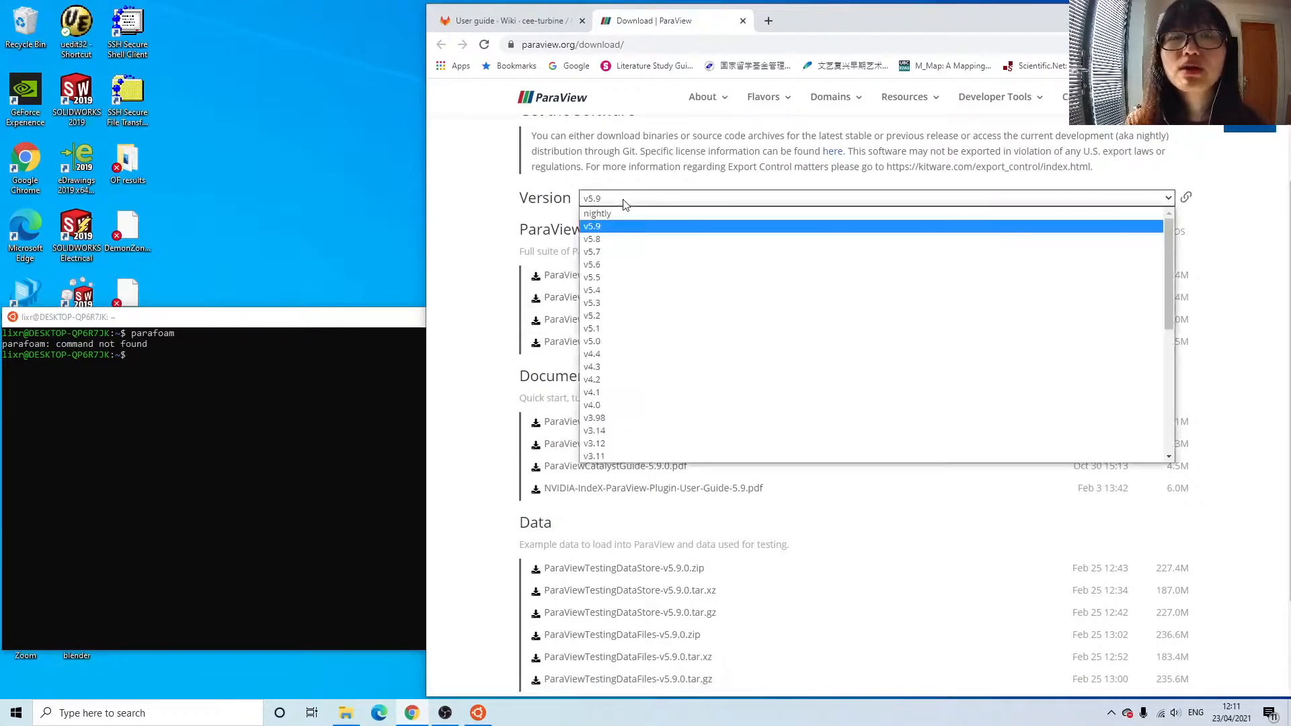
click(624, 265)
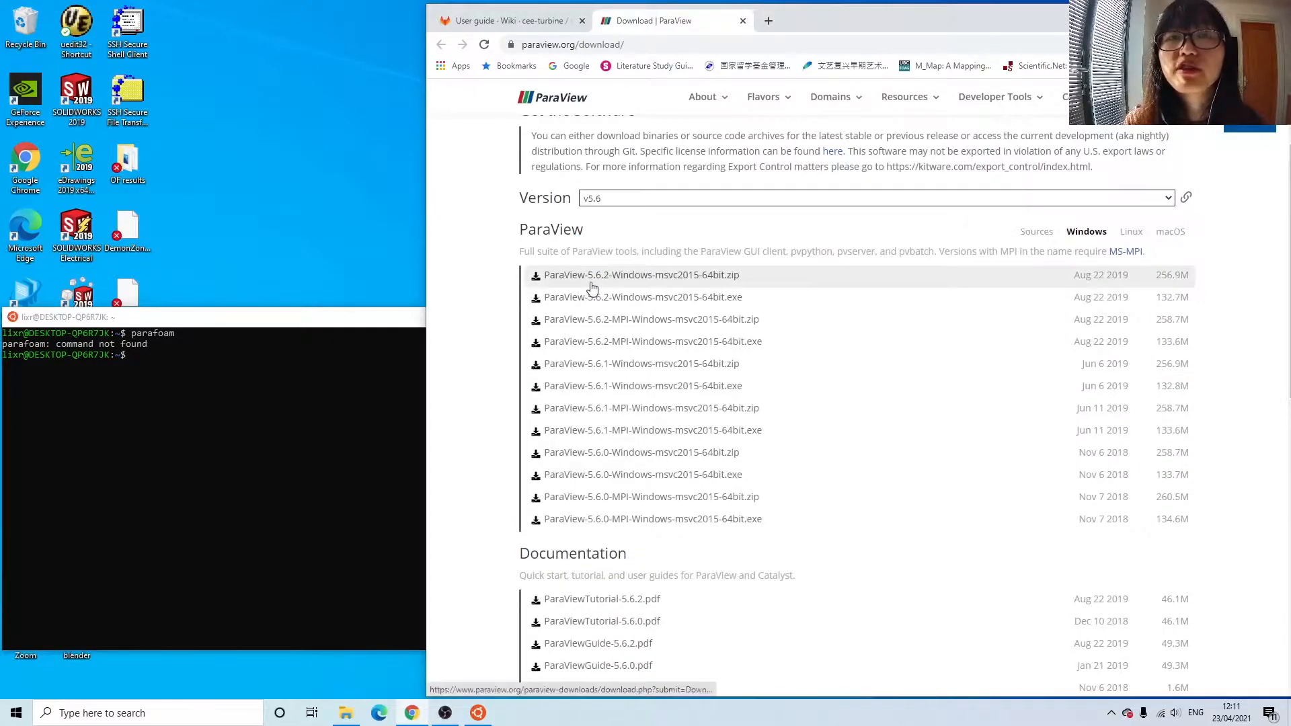
click(649, 201)
click(652, 228)
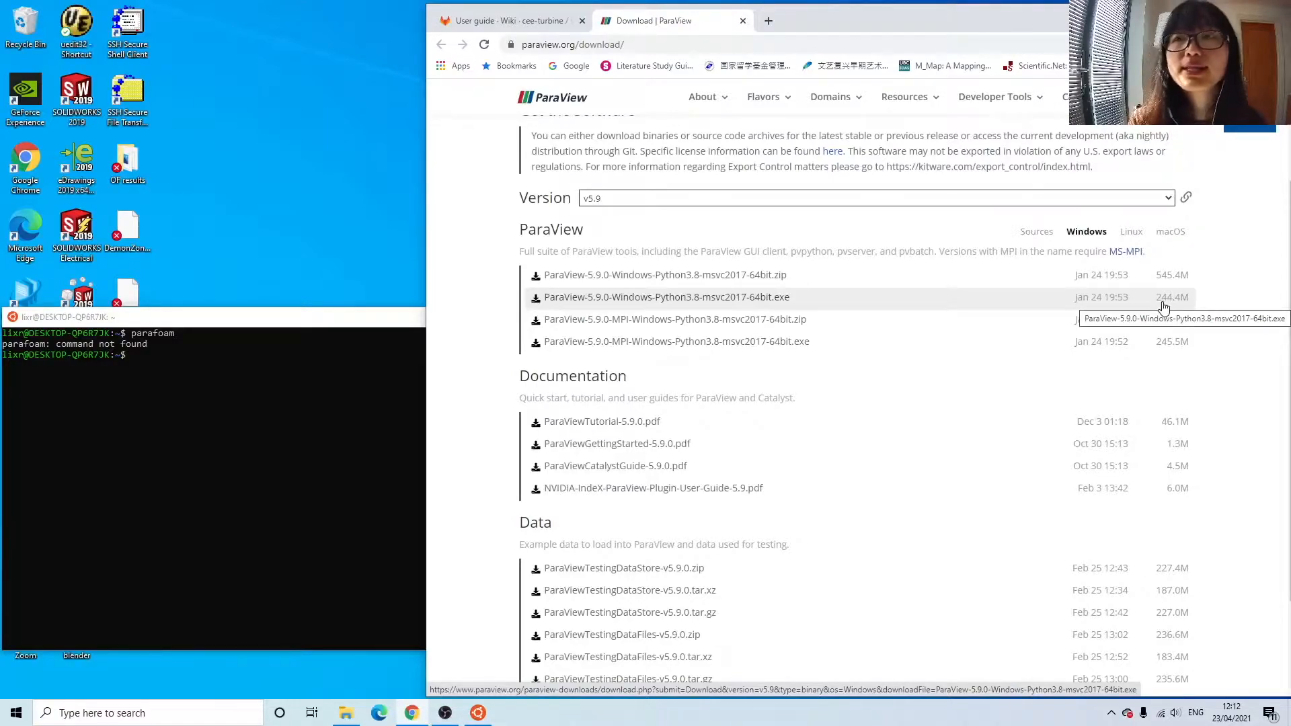
- Run the ParaView-5.9.0-Windows-Python3.8-msvc2017-64bit installer from the Downloads folder
drag(809, 23, 941, 22)
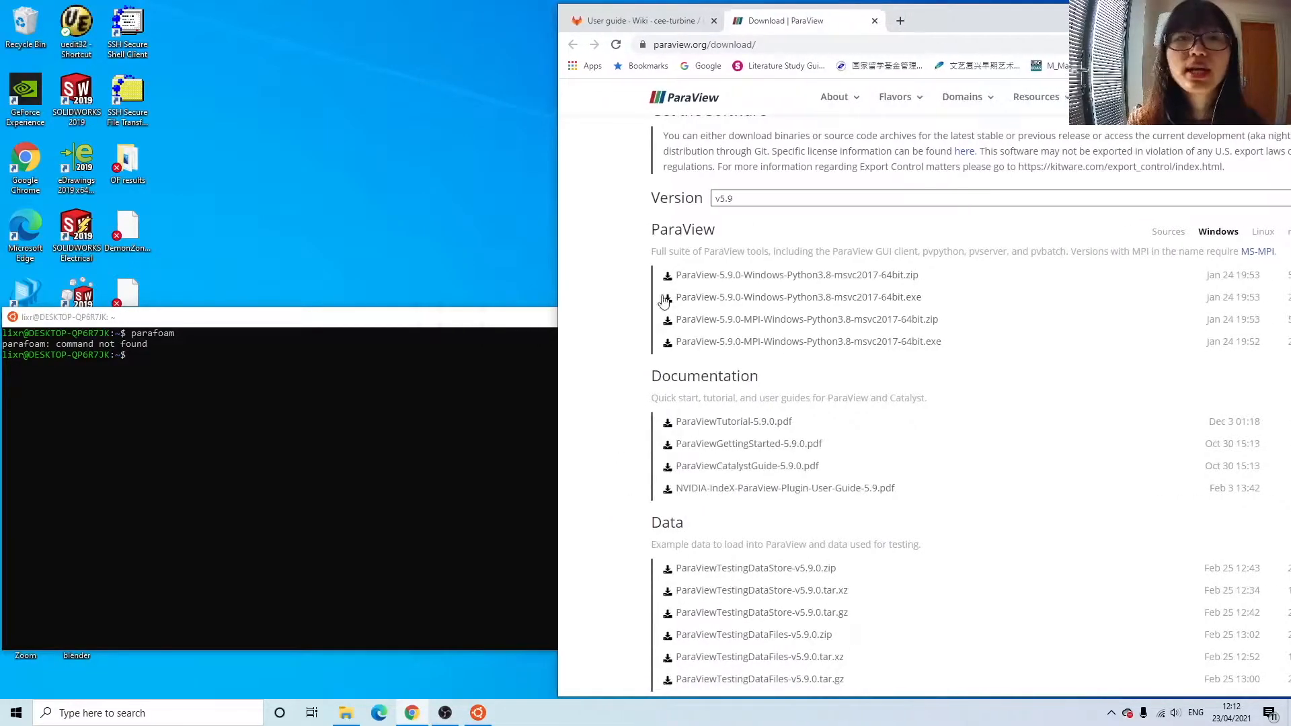
click(346, 713)
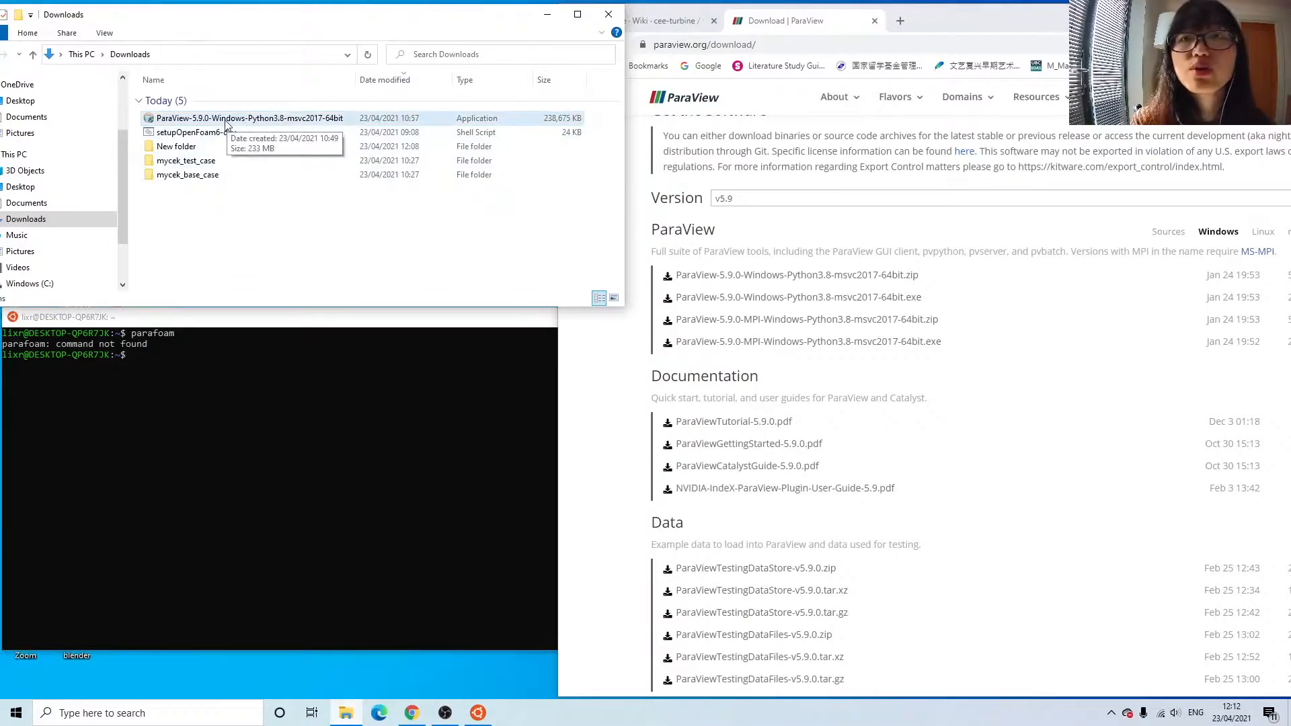
double_click(226, 126)
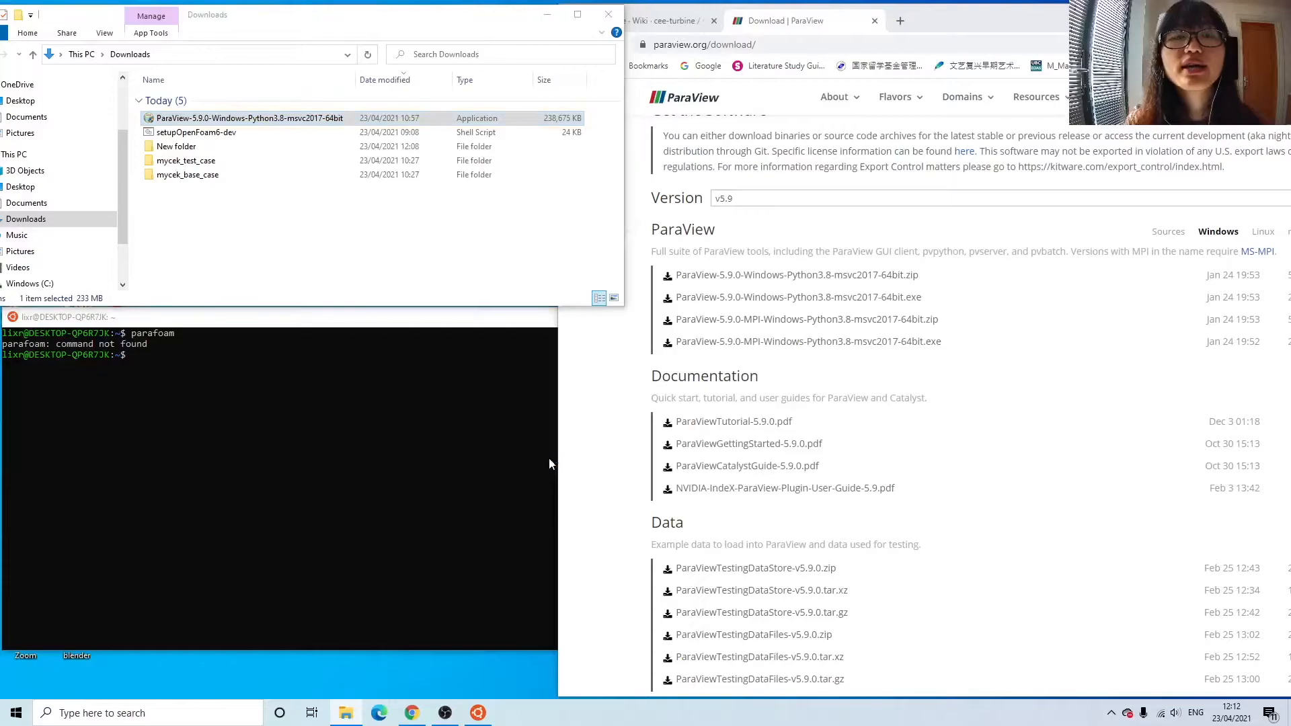
- Accept the license agreement and install ParaView 5.9.0 with the default destination and Start Menu folders
click(737, 468)
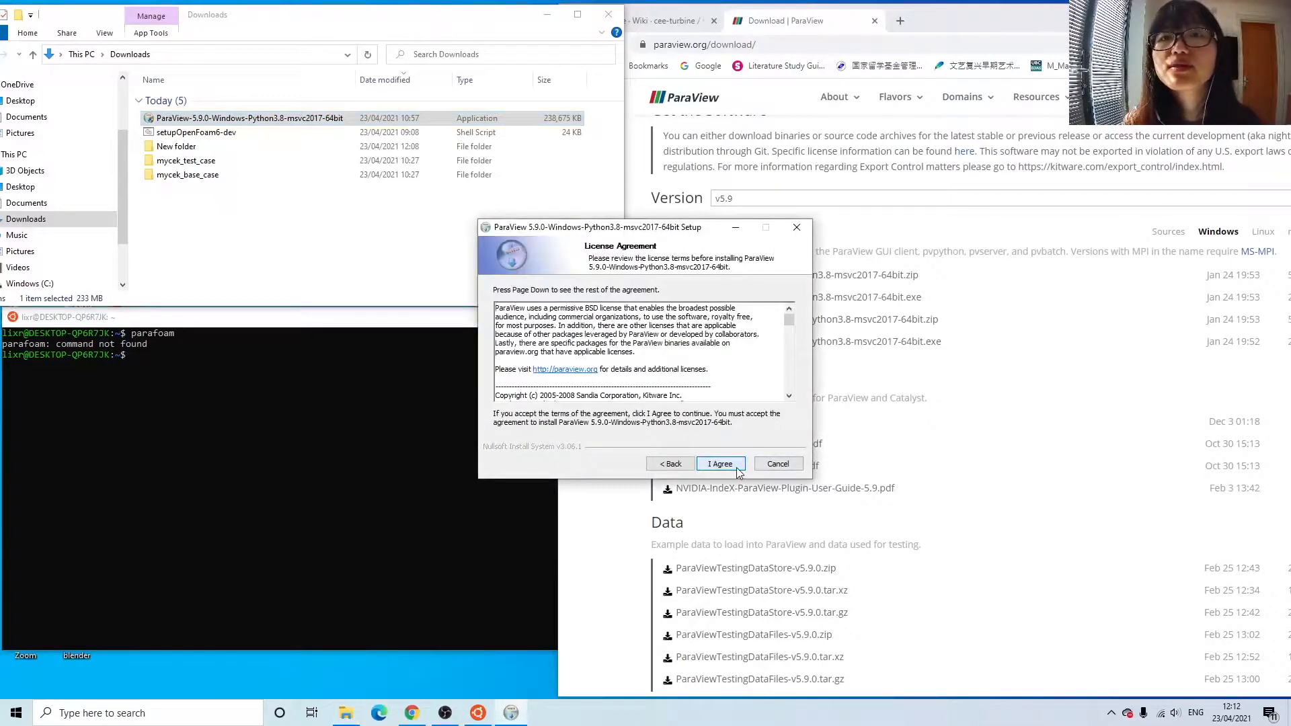
click(720, 464)
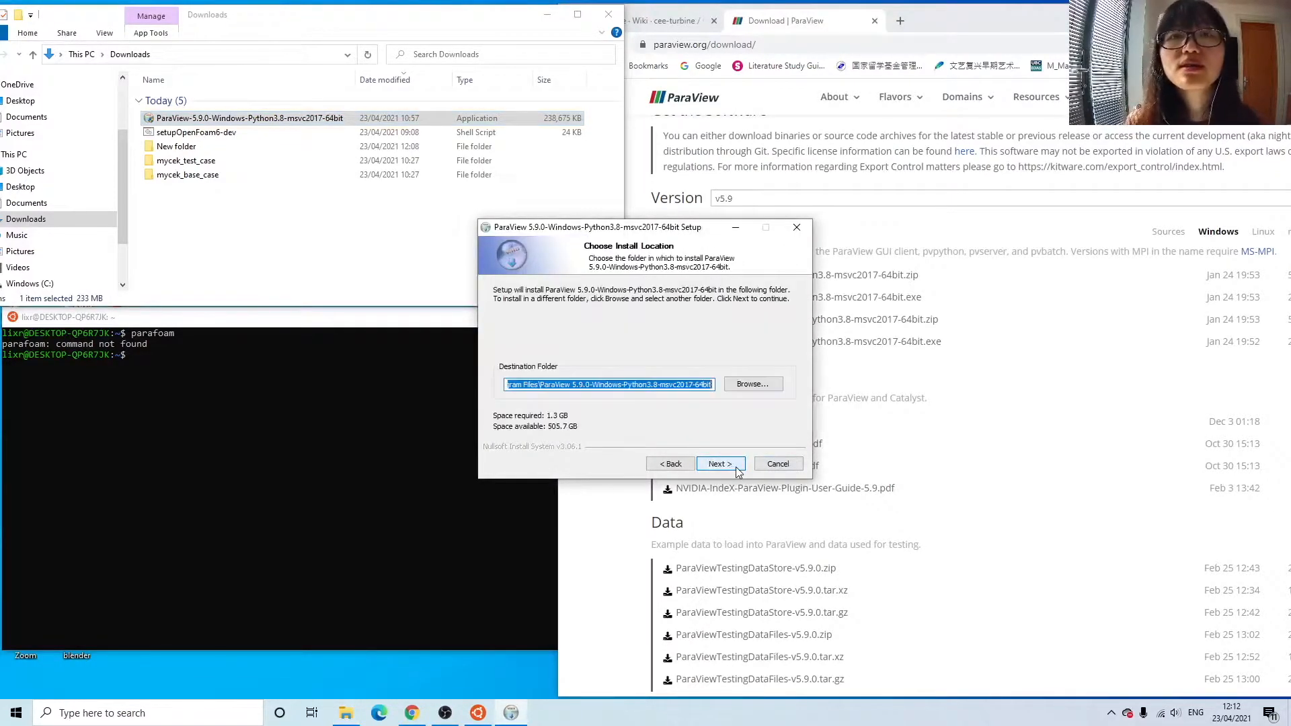
click(737, 470)
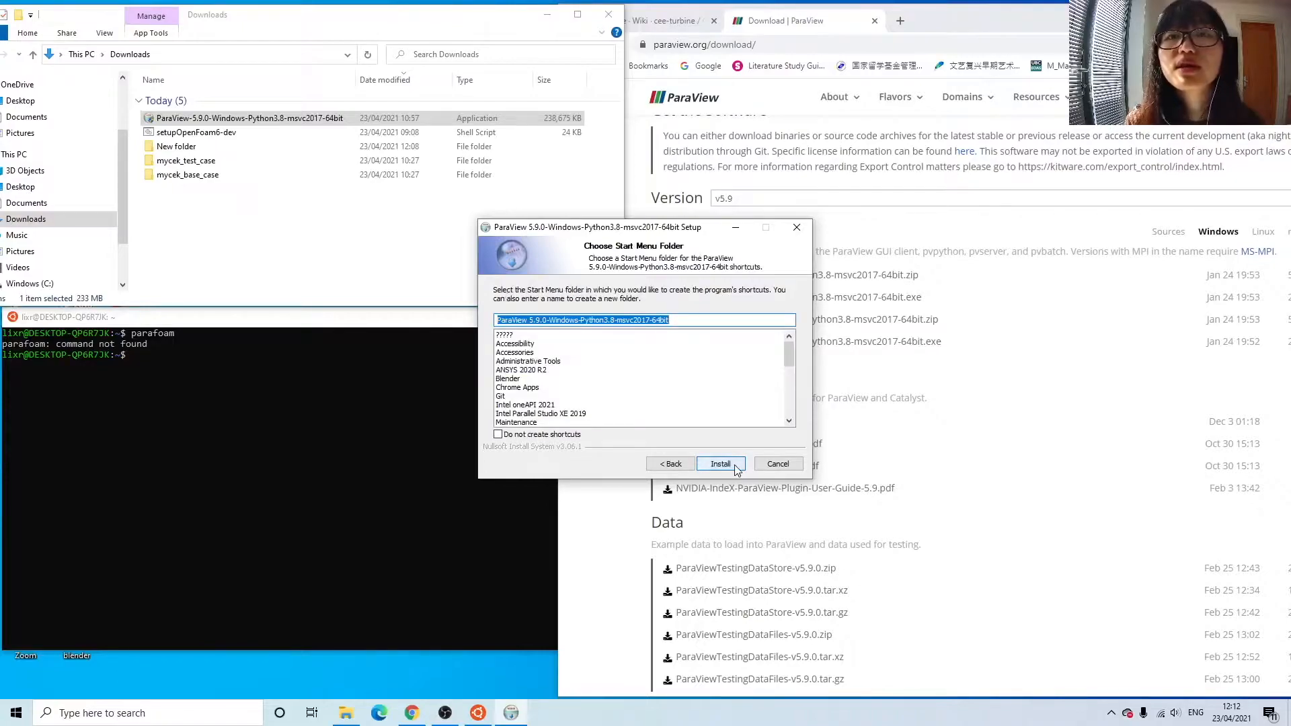
click(736, 469)
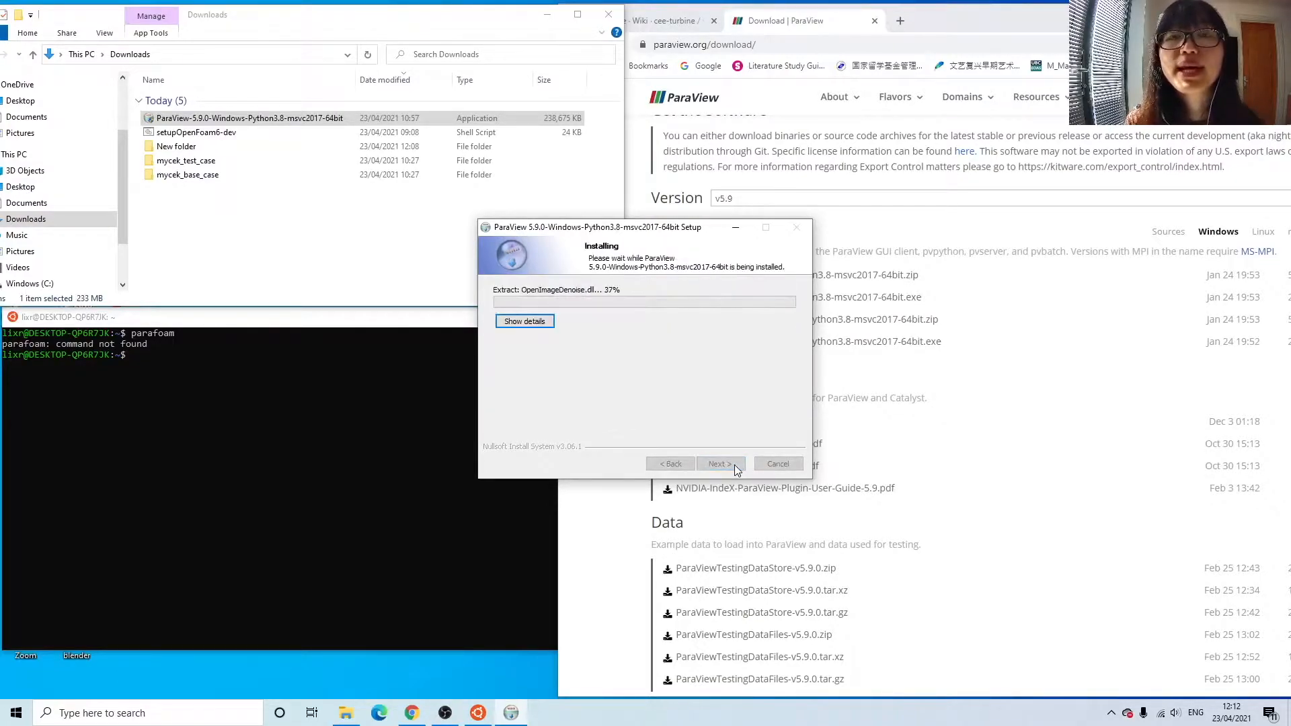
drag(680, 236, 469, 192)
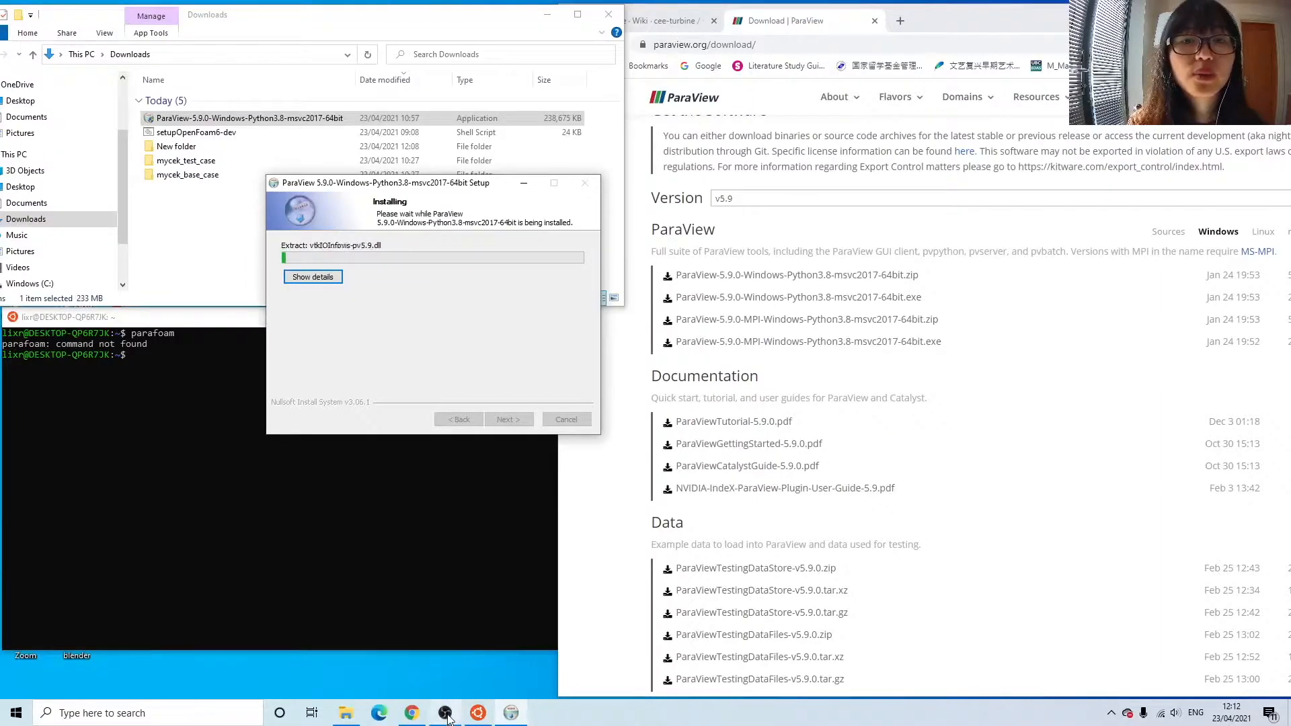
mouse_move(447, 718)
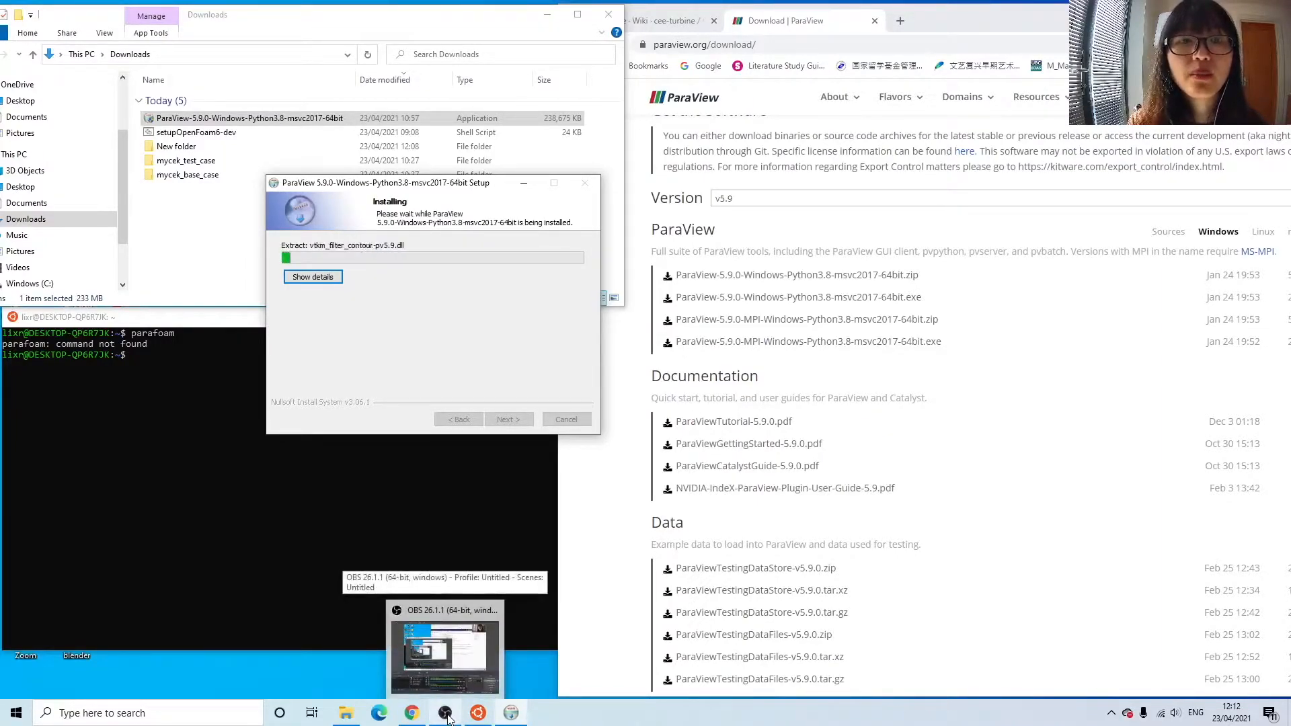
click(446, 713)
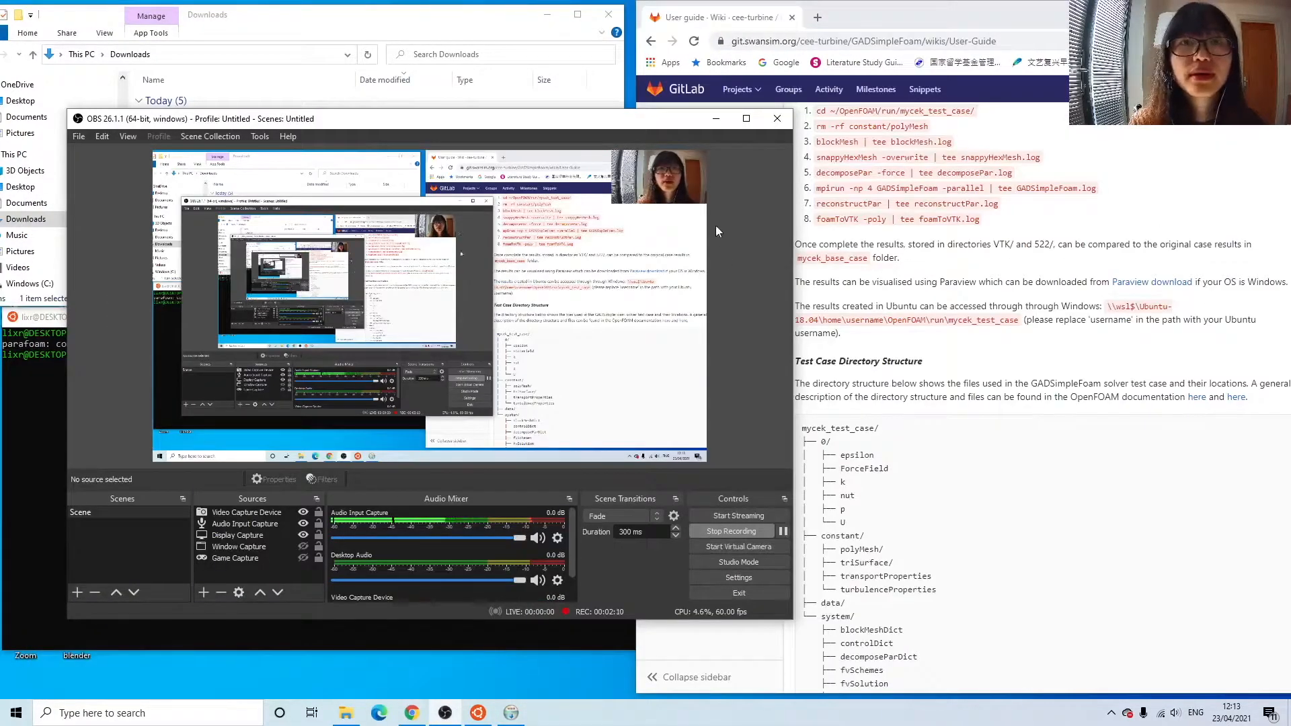
click(716, 119)
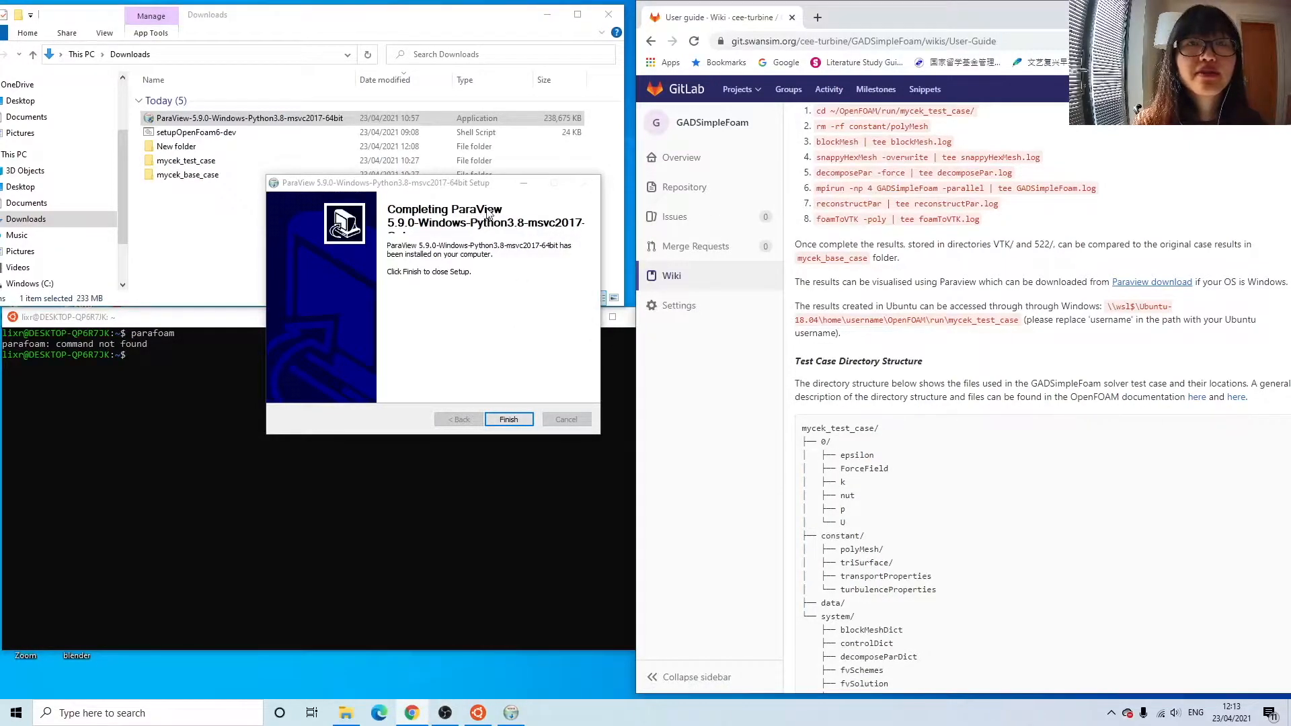
- Finish the setup and launch ParaView 5.9.0, dismissing its welcome window
click(509, 420)
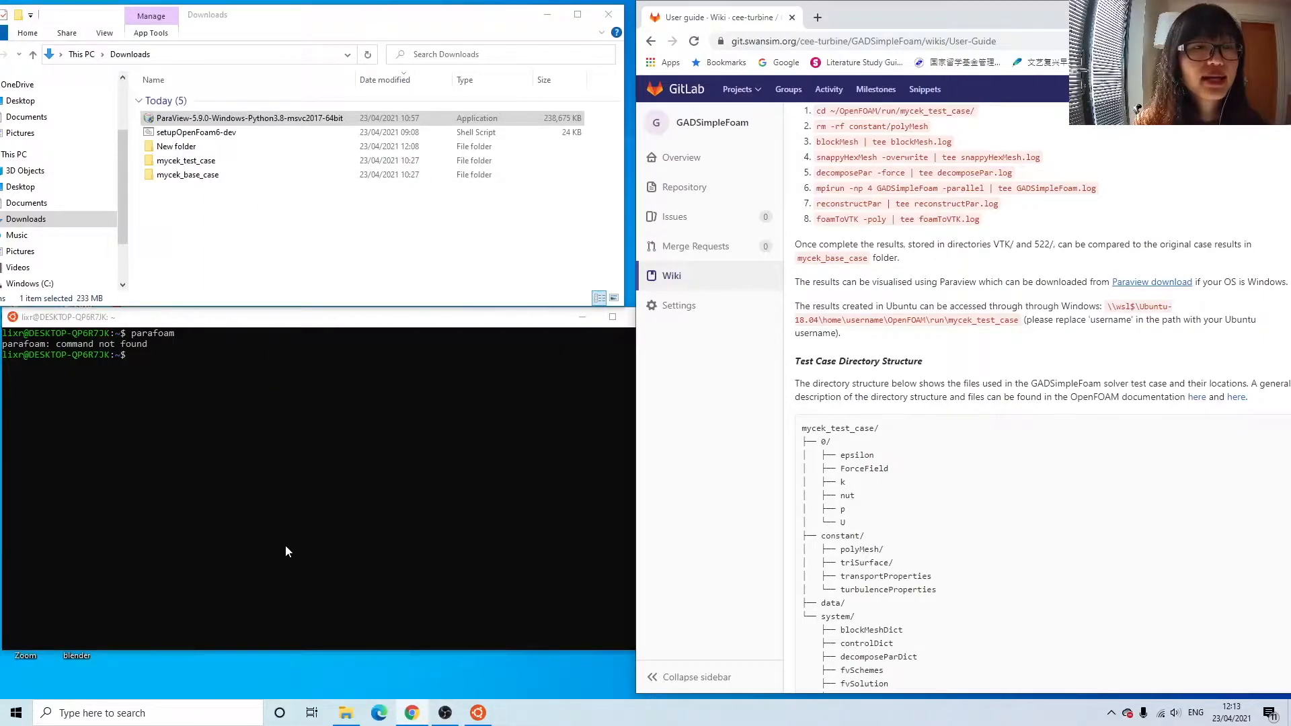
click(16, 711)
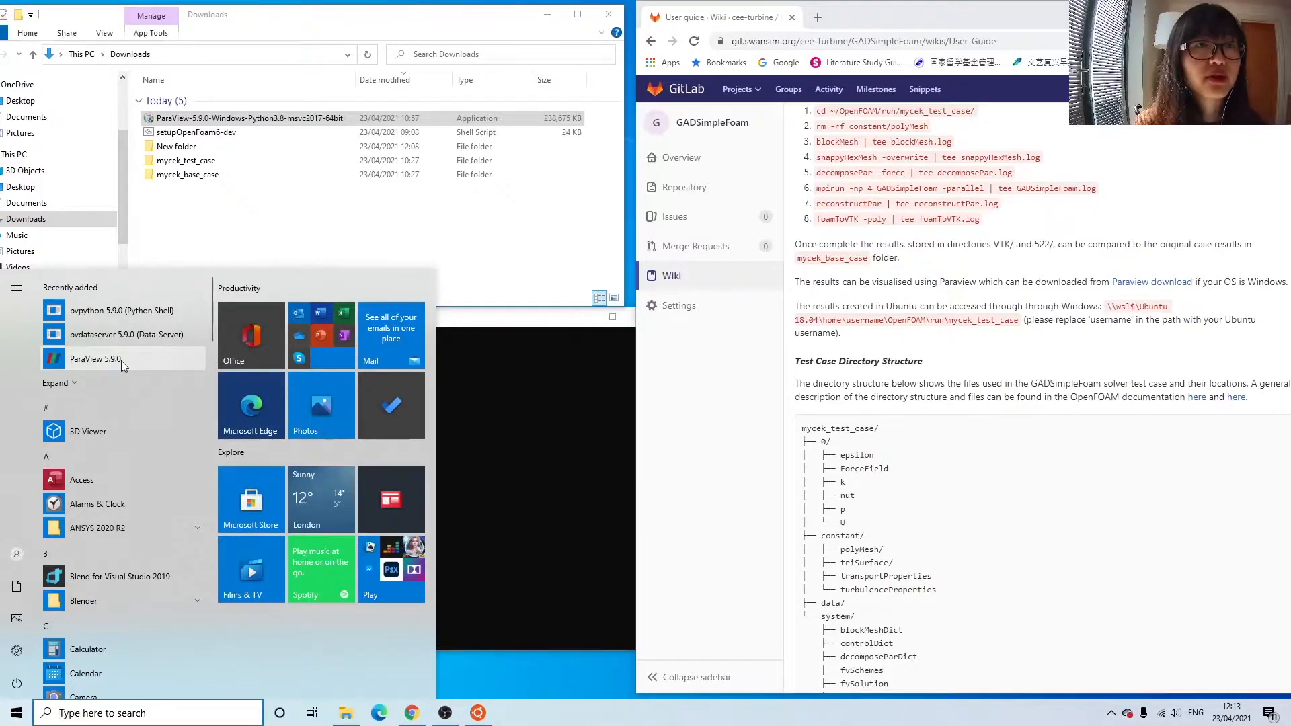
click(81, 363)
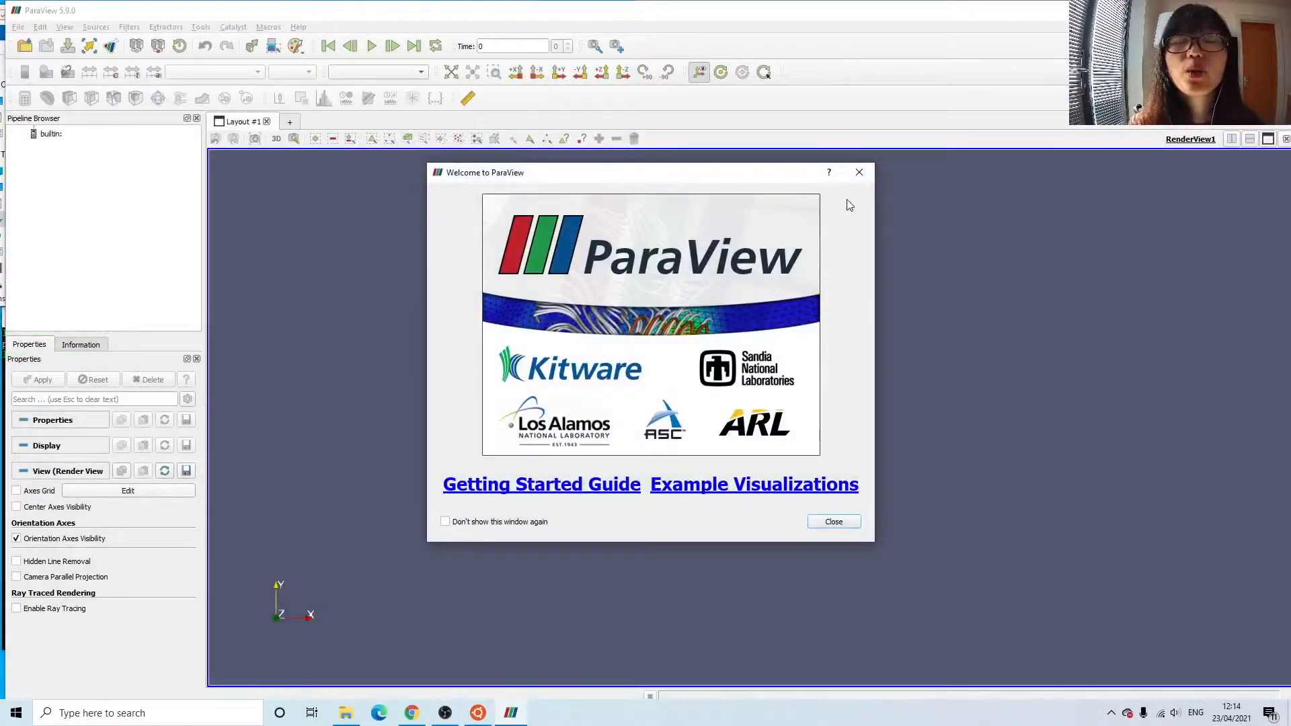
click(858, 173)
- Move the ParaView window down, clear of the wiki paragraph with the Ubuntu results path
drag(896, 19, 902, 292)
scroll(948, 219, down, 2)
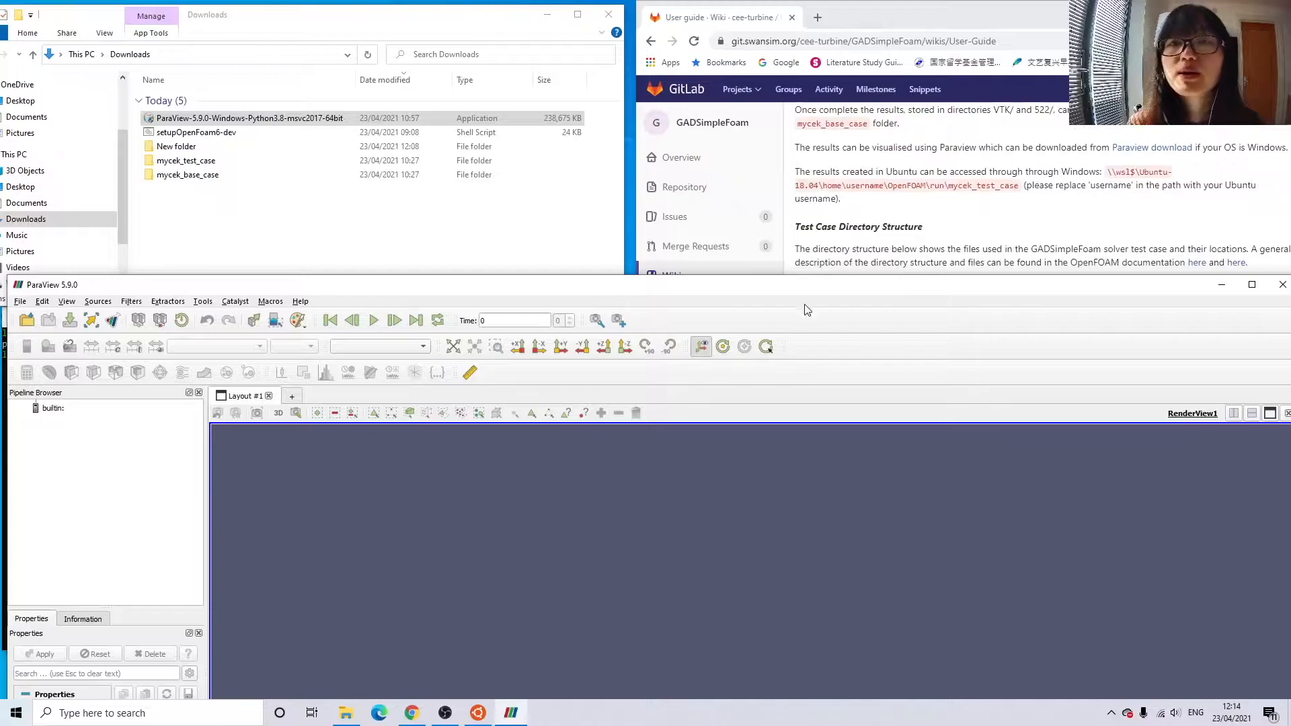
drag(797, 294, 804, 229)
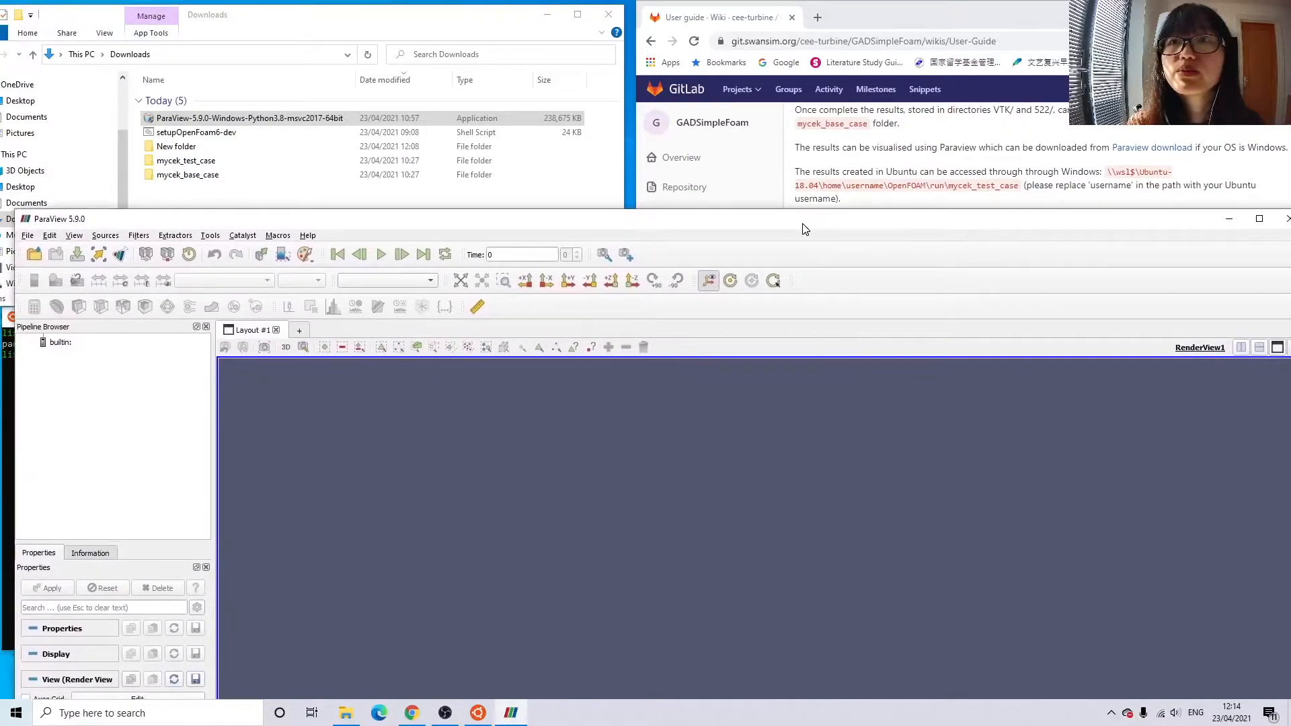
drag(476, 225, 453, 227)
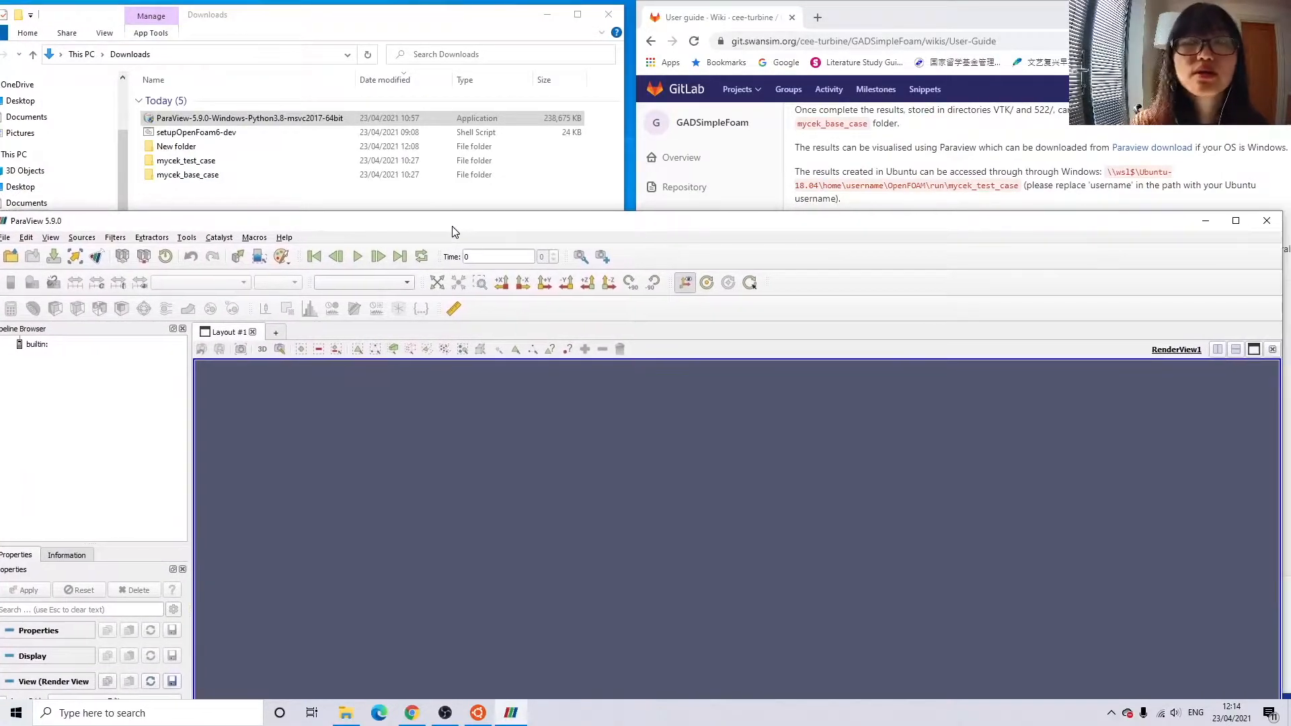
drag(90, 221, 115, 221)
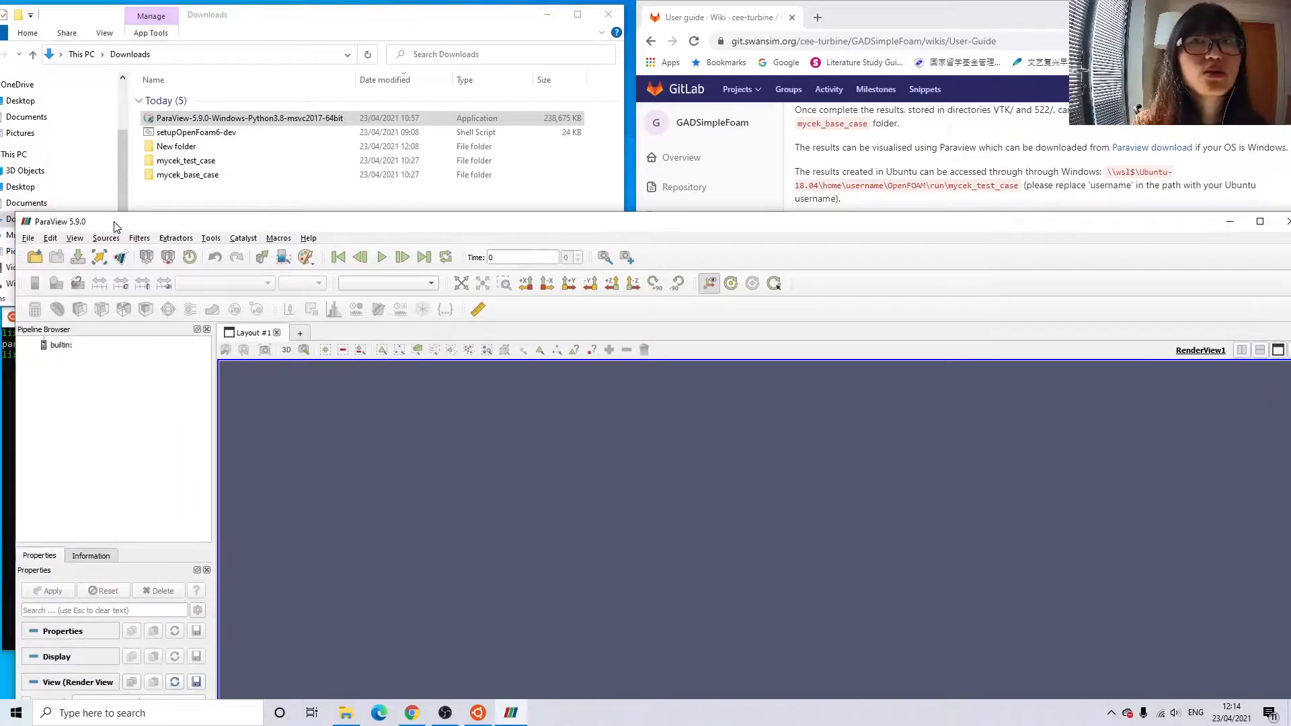
- Bring up ParaView's Open File dialog and browse to the My Documents folder
click(28, 238)
click(46, 253)
drag(519, 419, 366, 234)
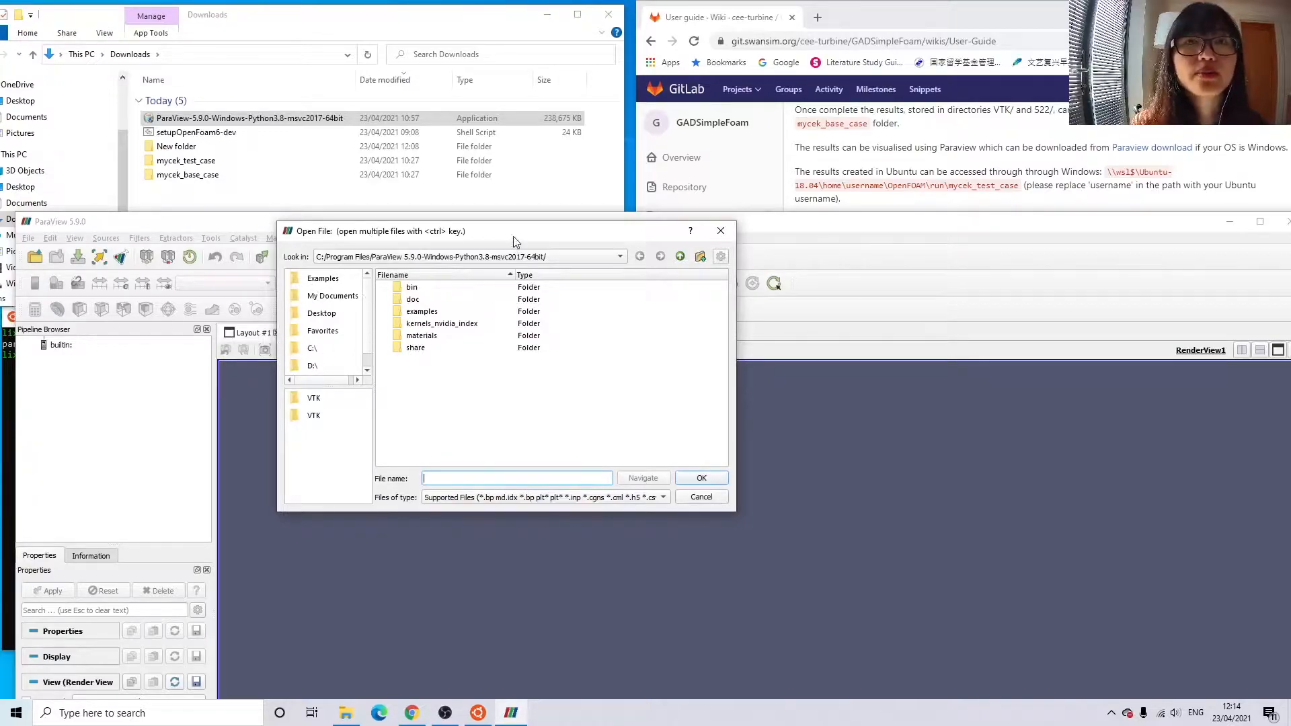
drag(512, 237, 521, 156)
click(338, 215)
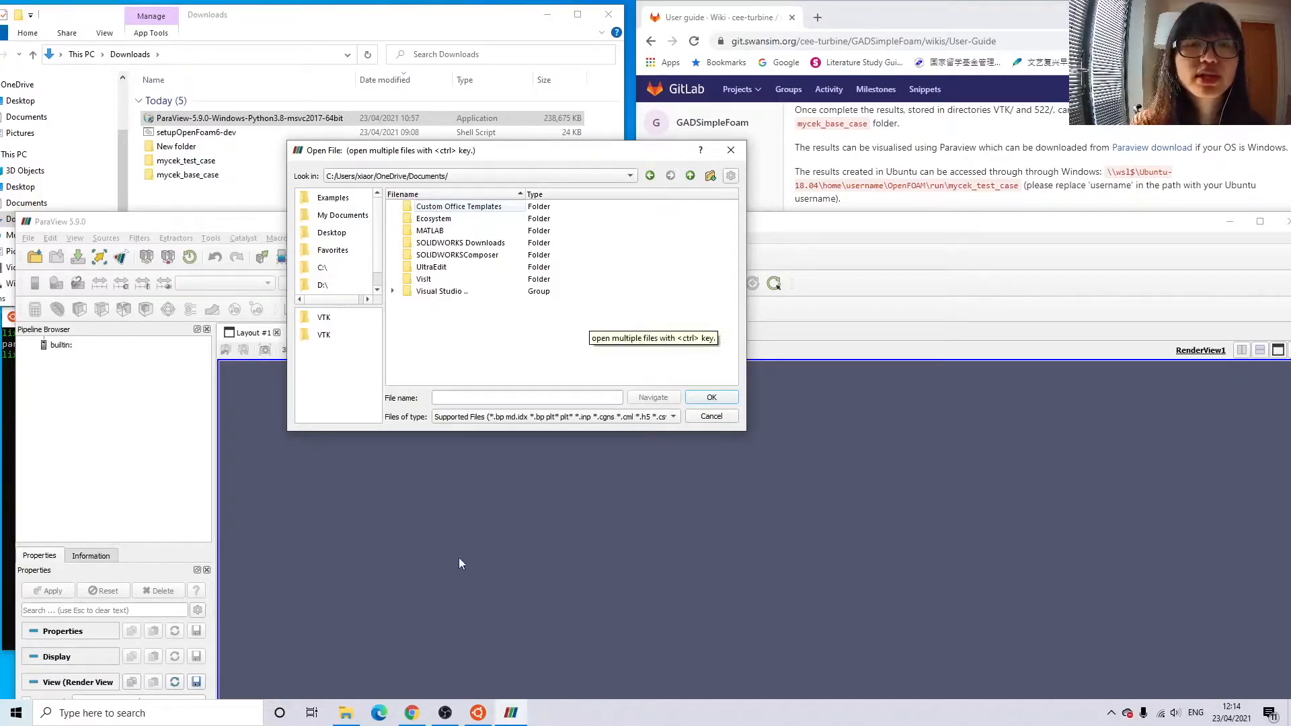
click(476, 713)
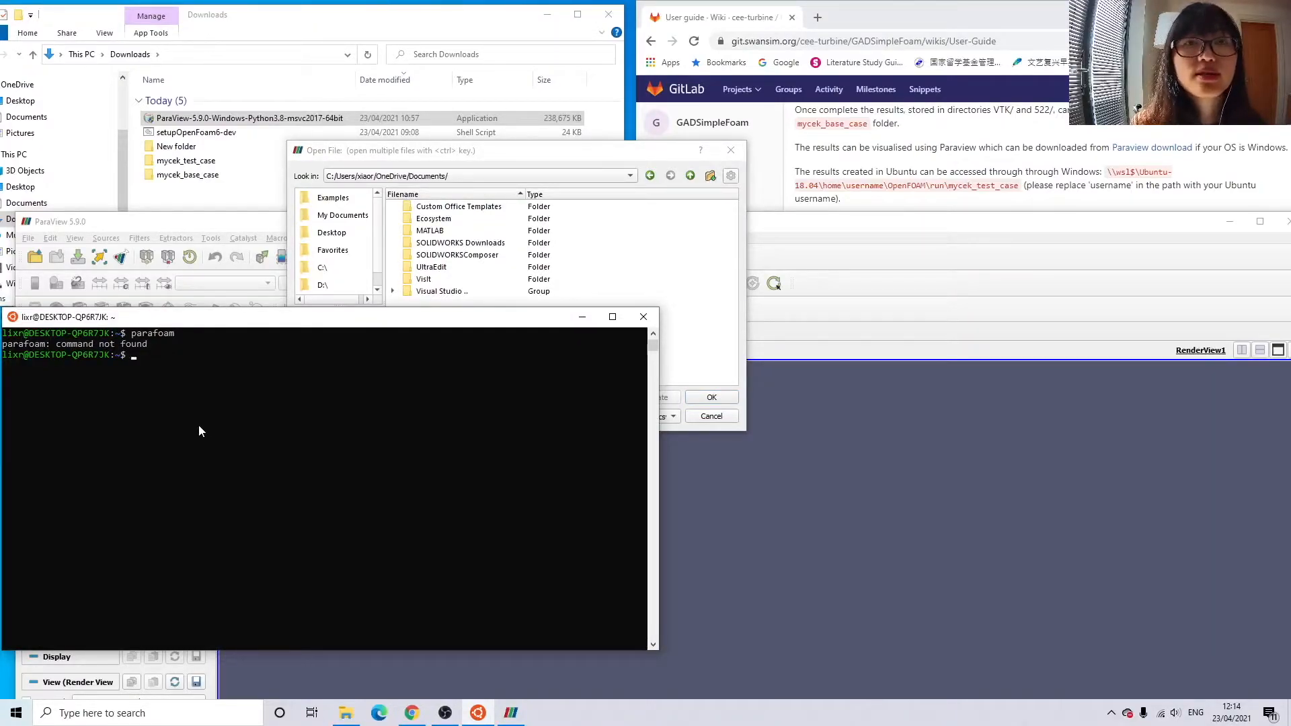
drag(492, 156, 538, 161)
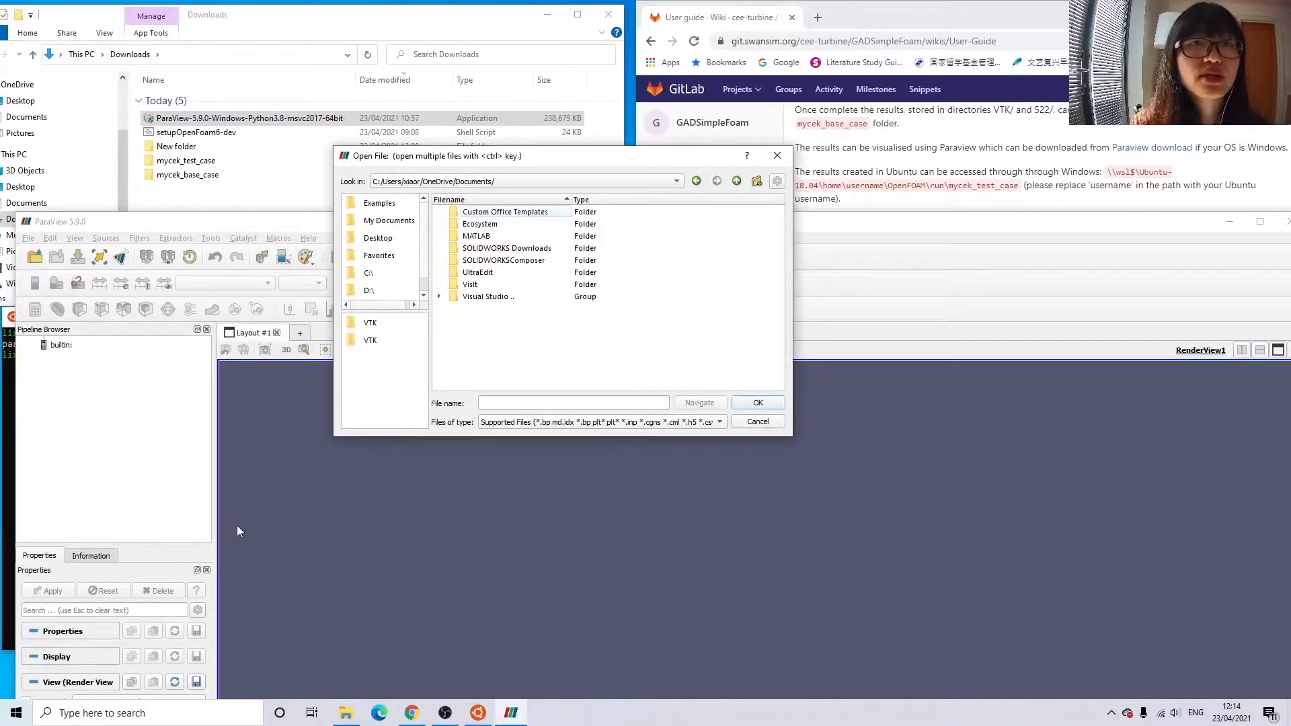
click(8, 406)
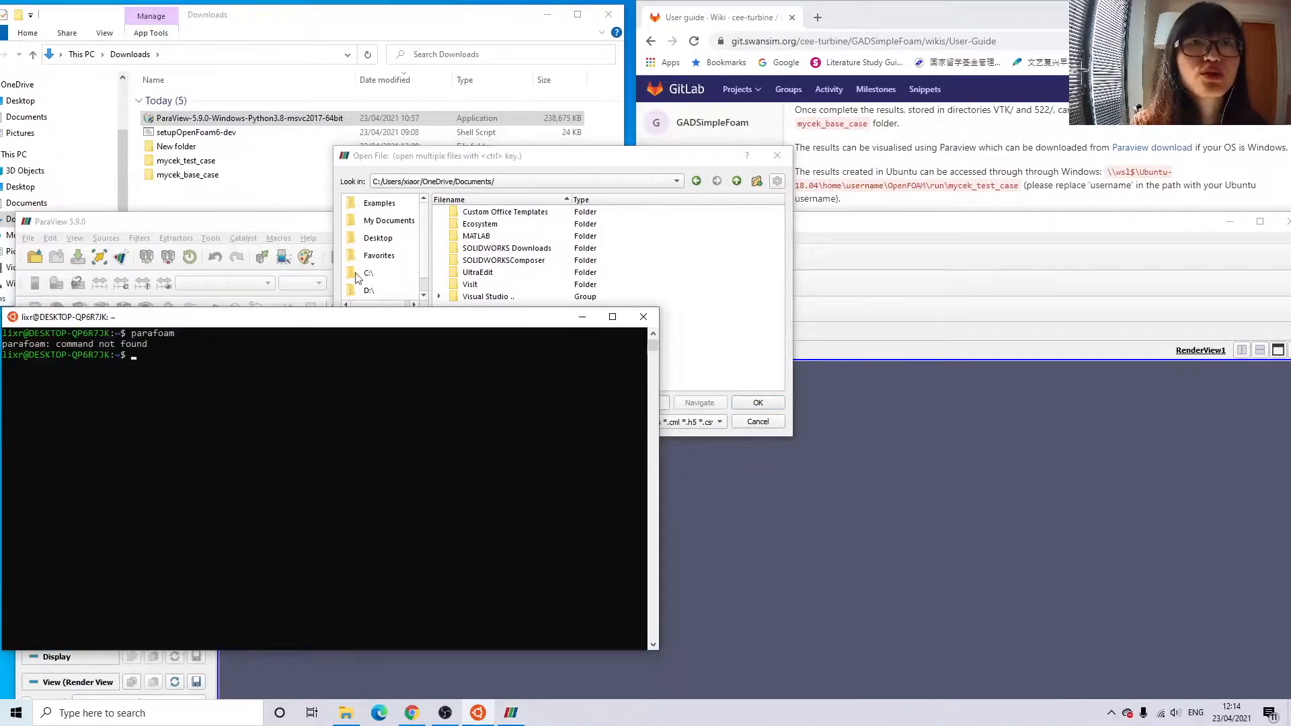
drag(528, 166, 435, 166)
- Copy the path \\wsl$\Ubuntu-18.04\home\username\OpenFOAM\run\mycek_test_case from the wiki and paste it as the file name in the Open File dialog
click(1017, 203)
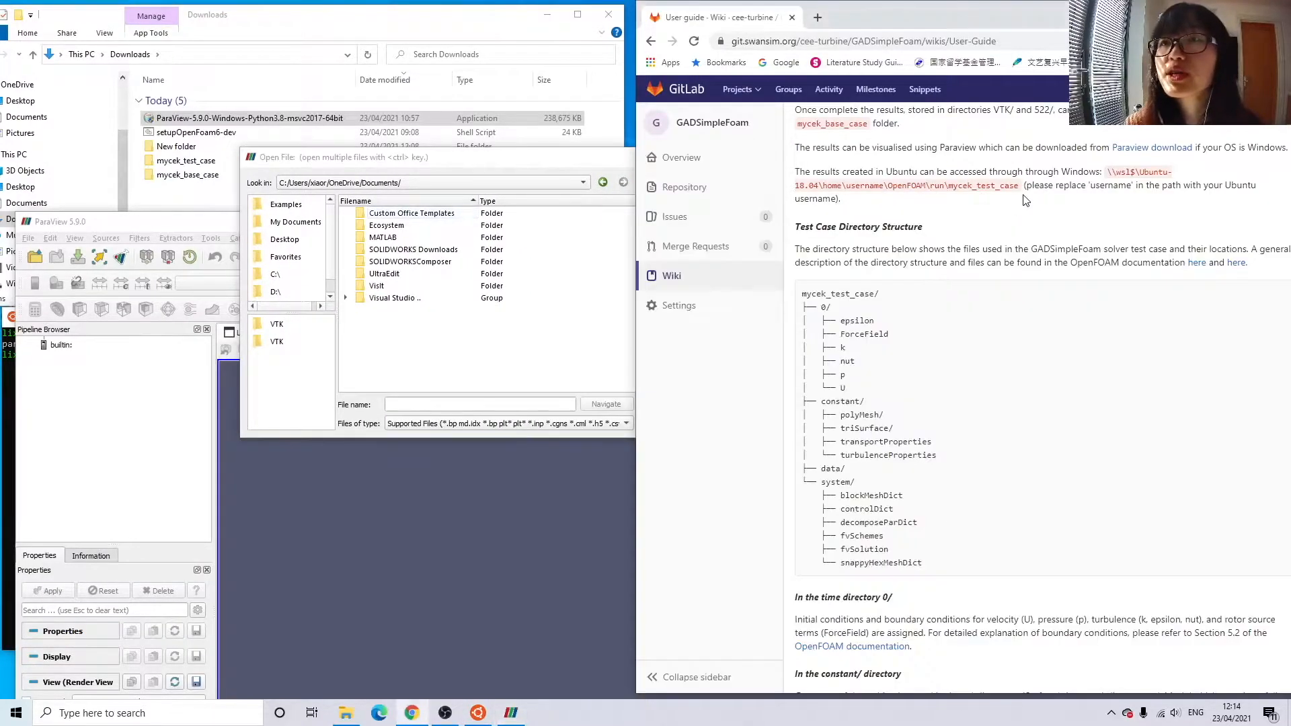
drag(1108, 171, 1018, 184)
key(ctrl+c)
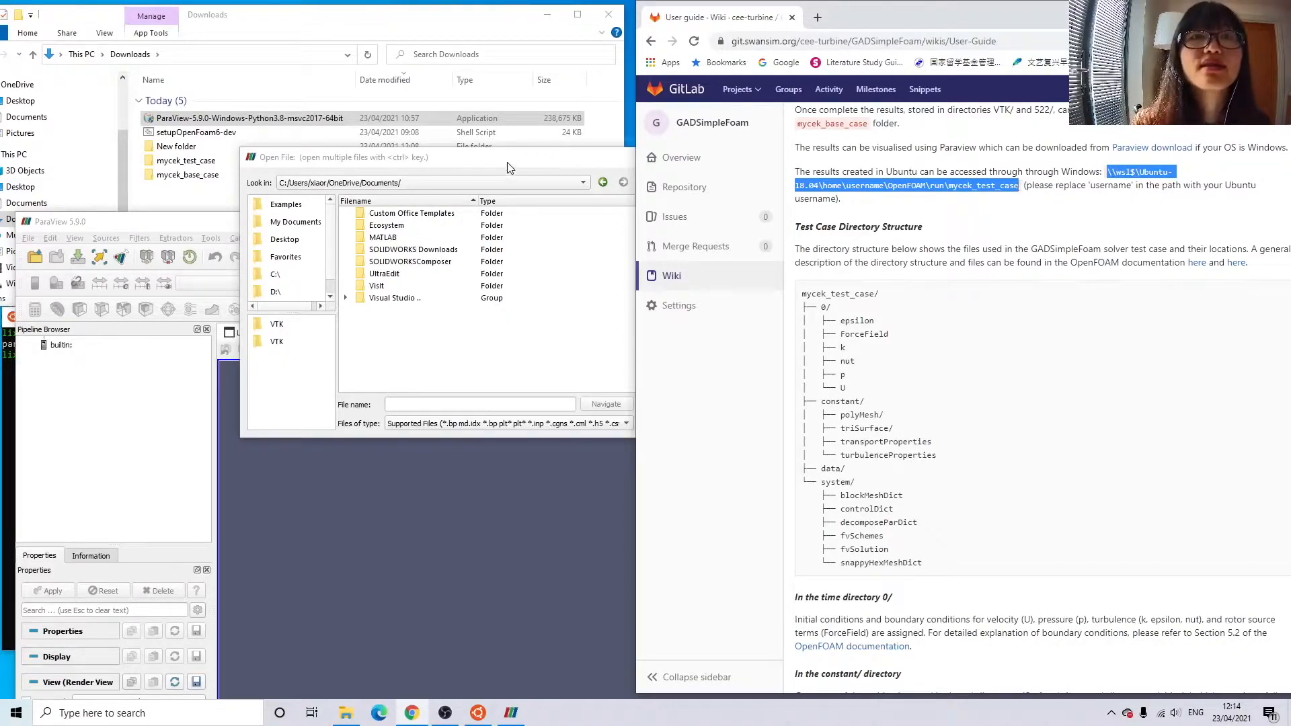
drag(509, 168, 455, 96)
click(433, 332)
key(ctrl+v)
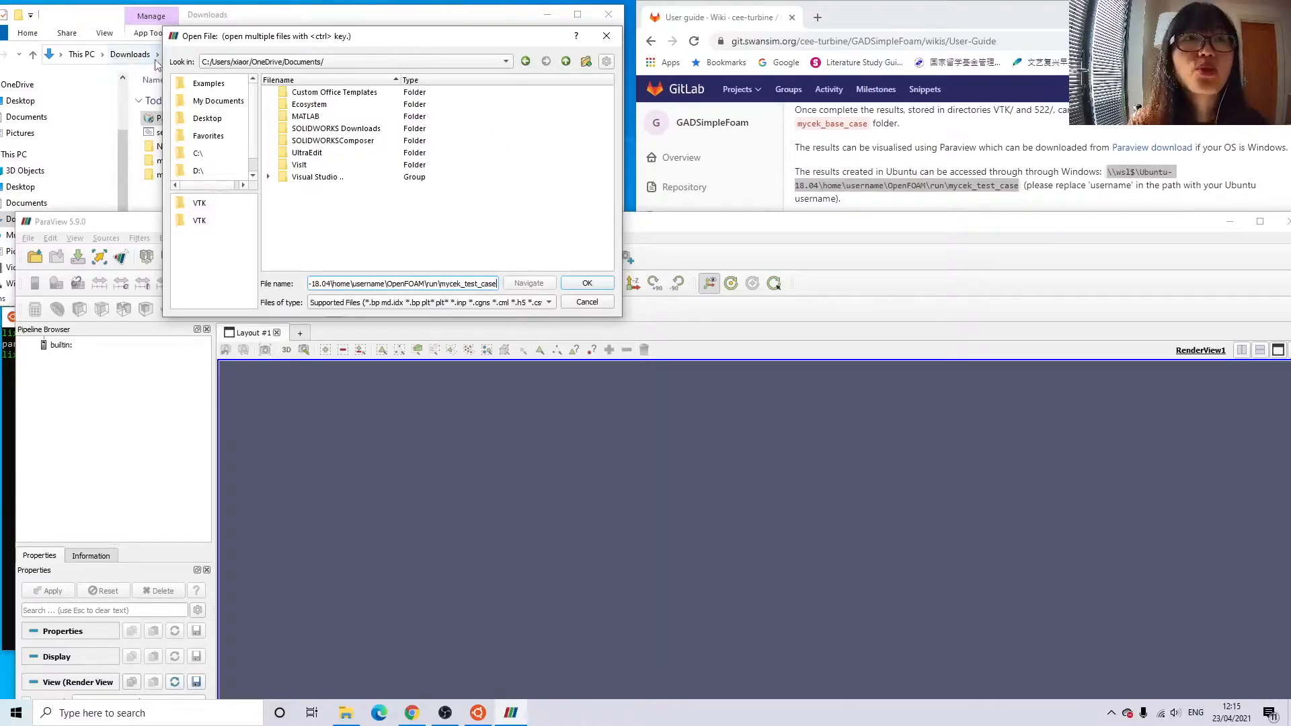
- Replace the username placeholder in the pasted path with the Ubuntu username shown in the terminal and navigate to the mycek_test_case folder
click(477, 712)
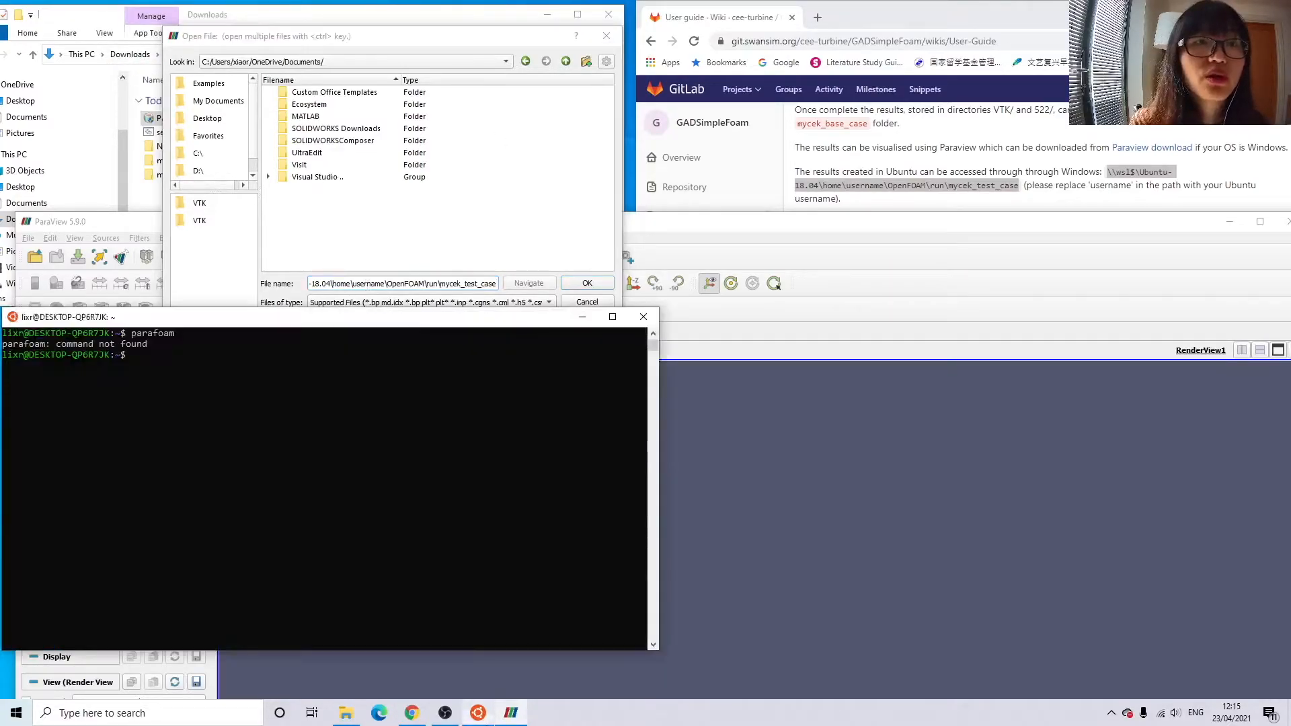
drag(134, 329, 205, 370)
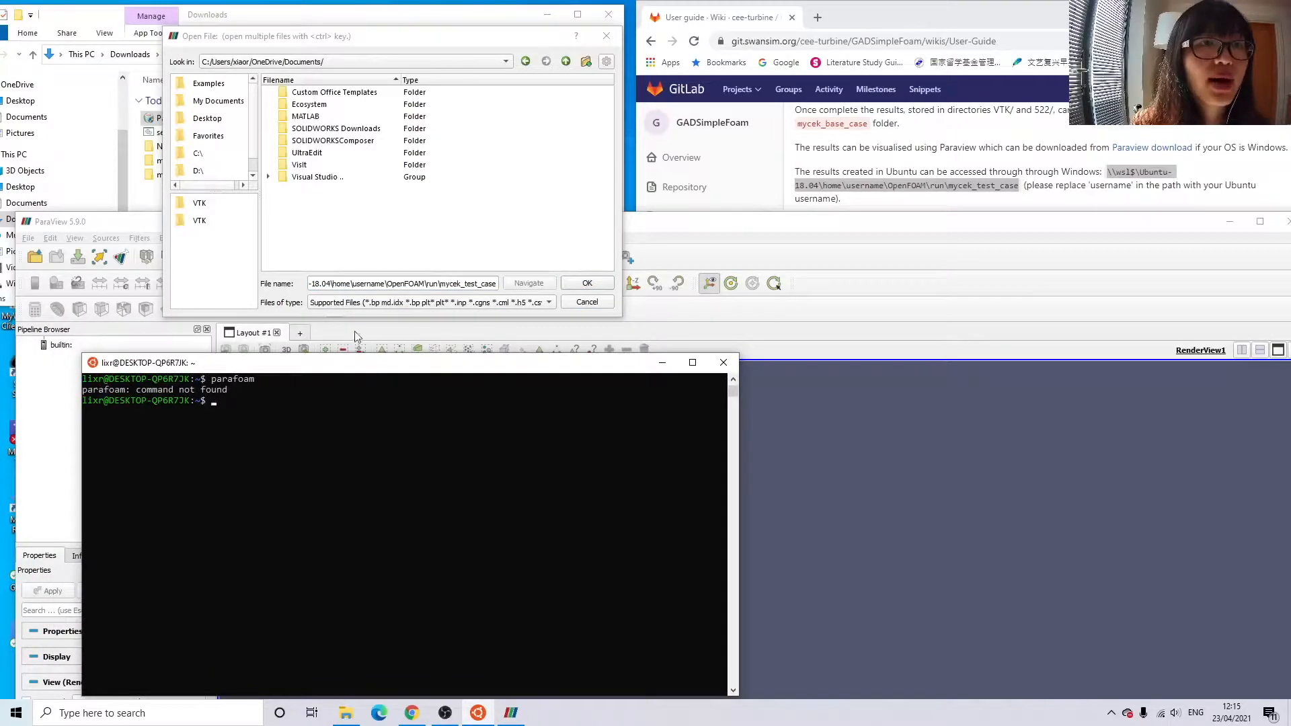
click(372, 286)
drag(386, 285, 356, 286)
text(ixr)
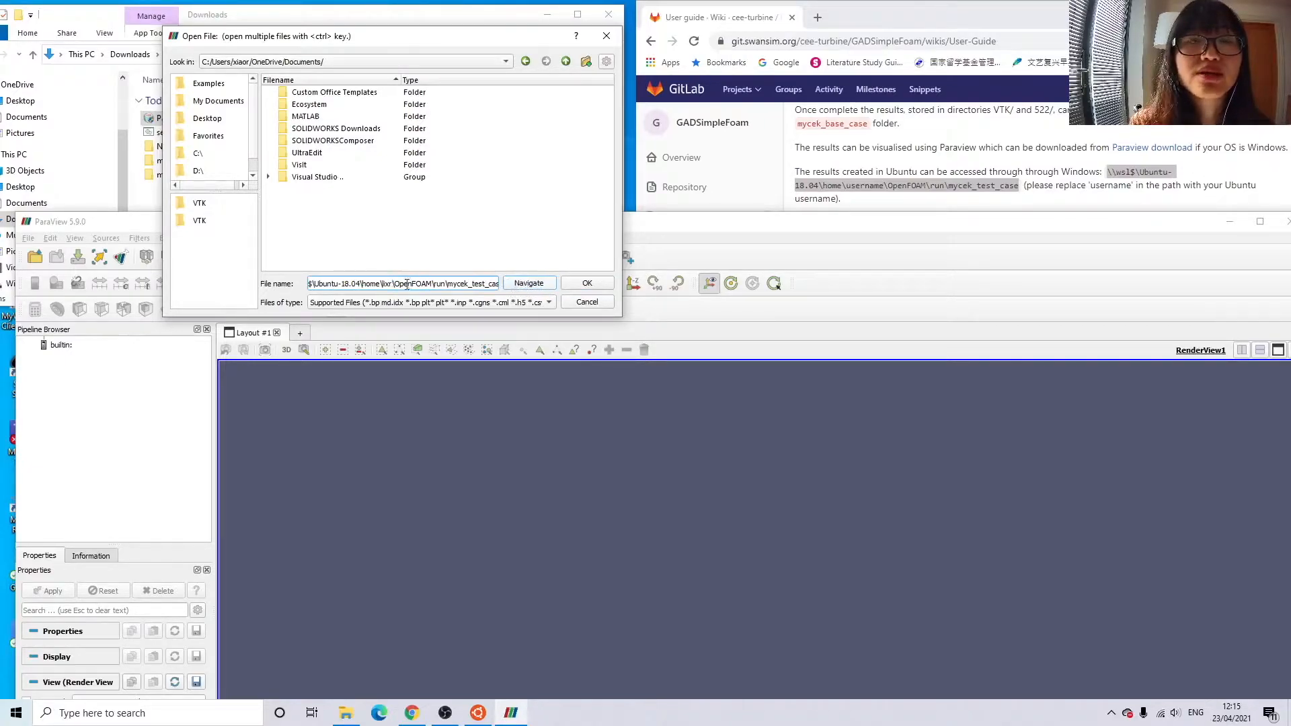
click(539, 285)
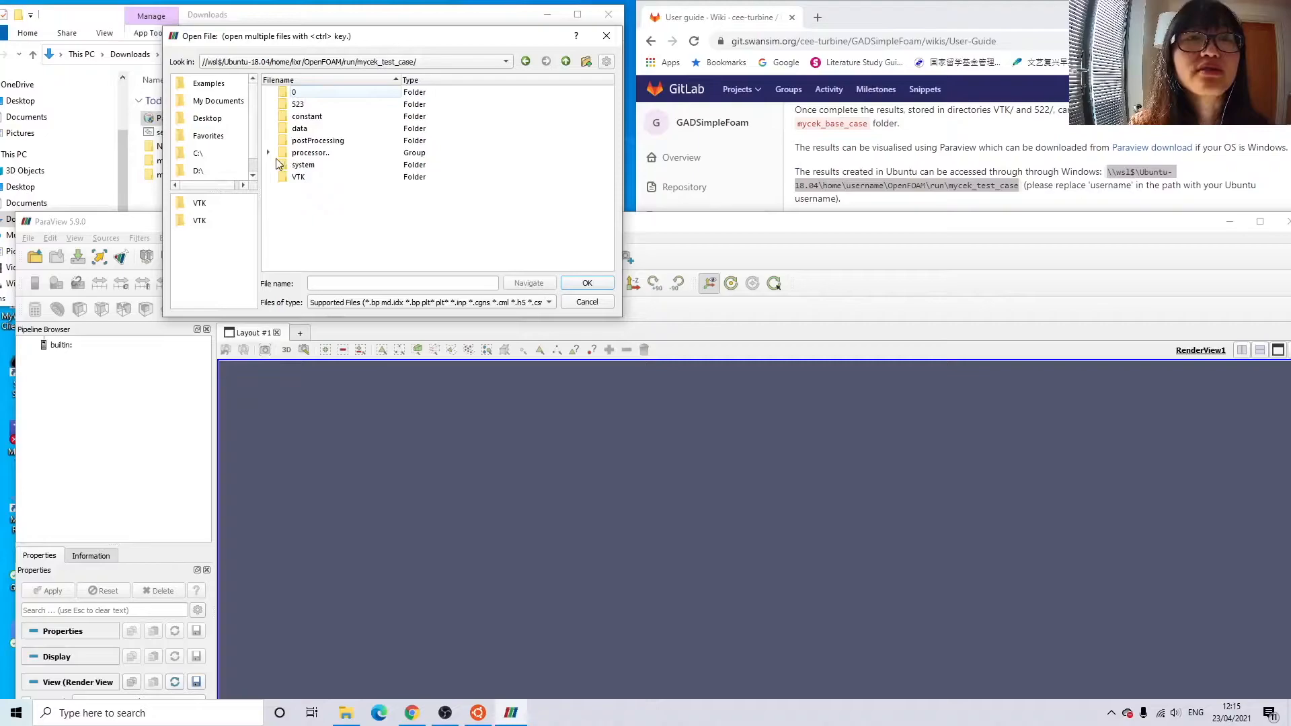
- Load mycek_test_case_523.vtk from the VTK folder of mycek_test_case, widening the file name column to read the names
click(477, 713)
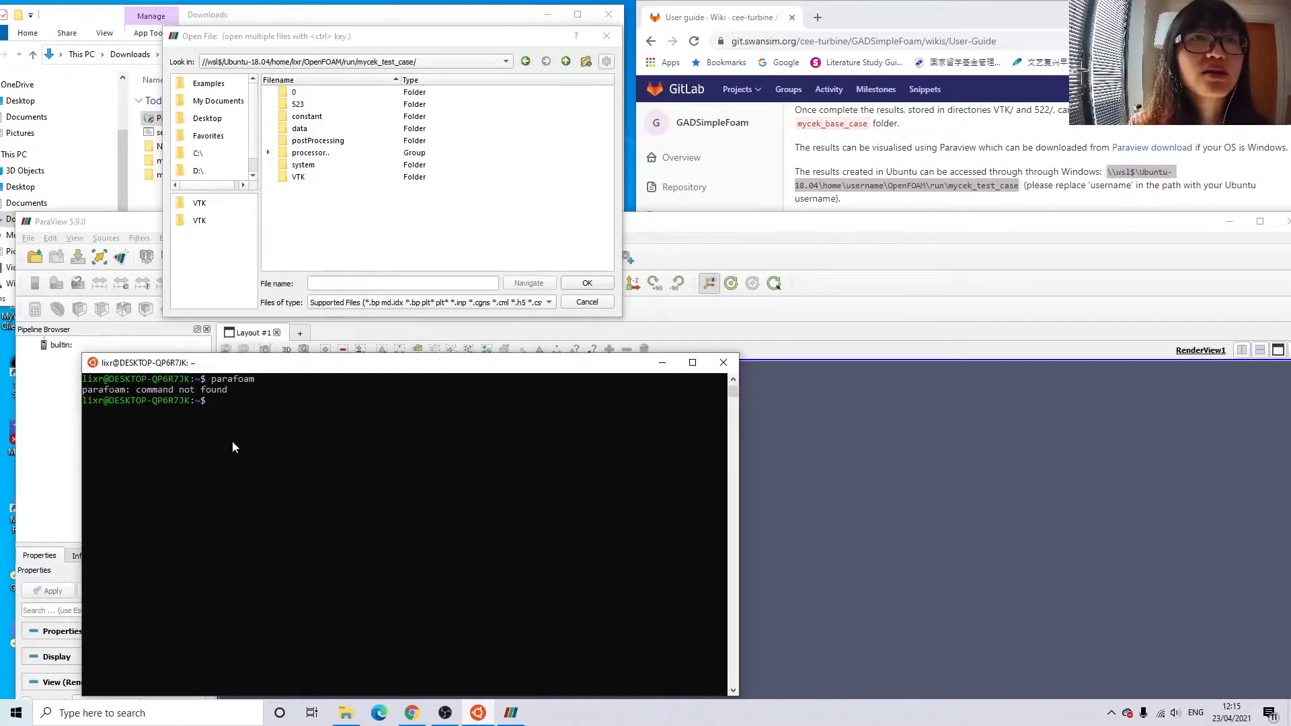
double_click(298, 178)
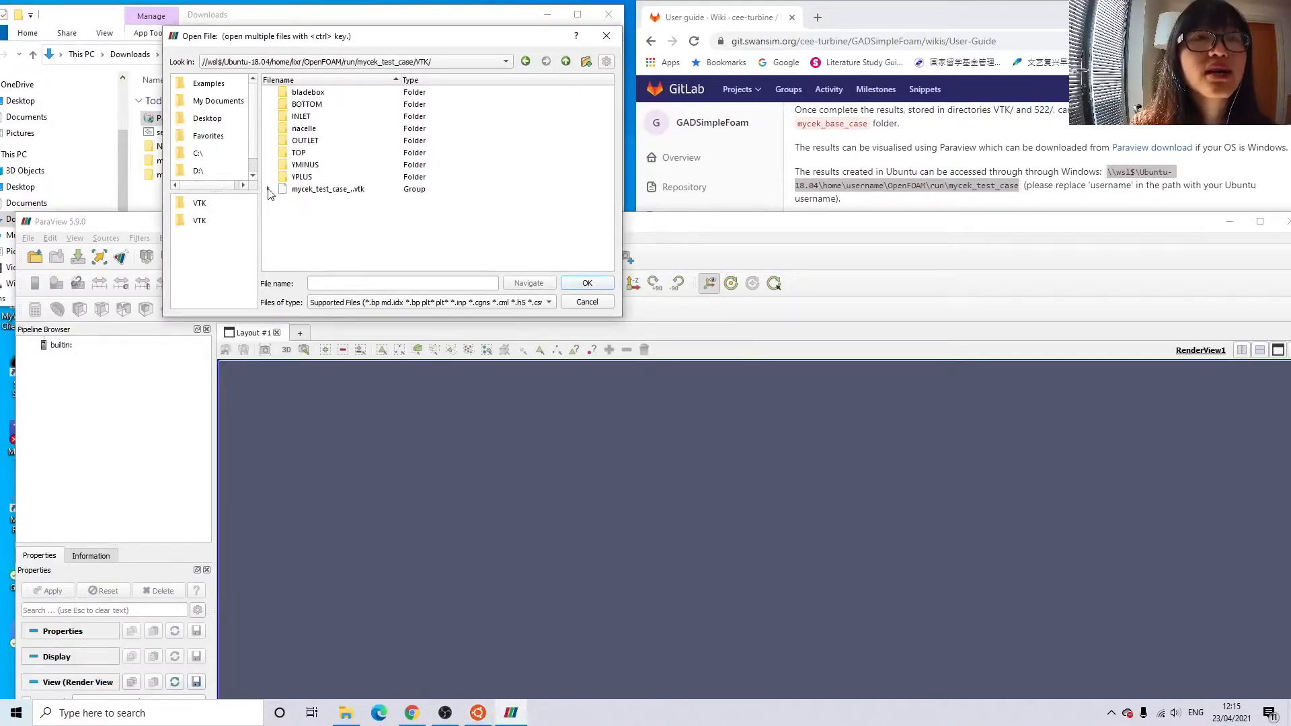
click(268, 189)
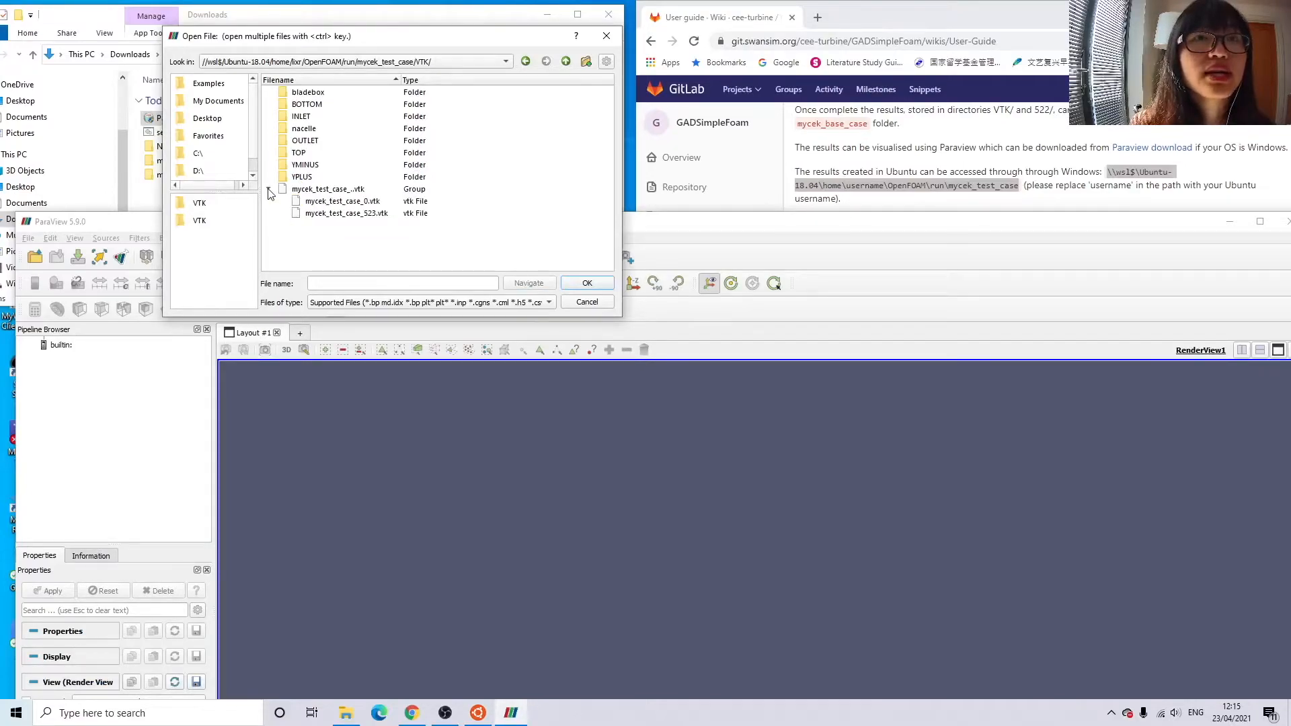
drag(401, 80, 444, 81)
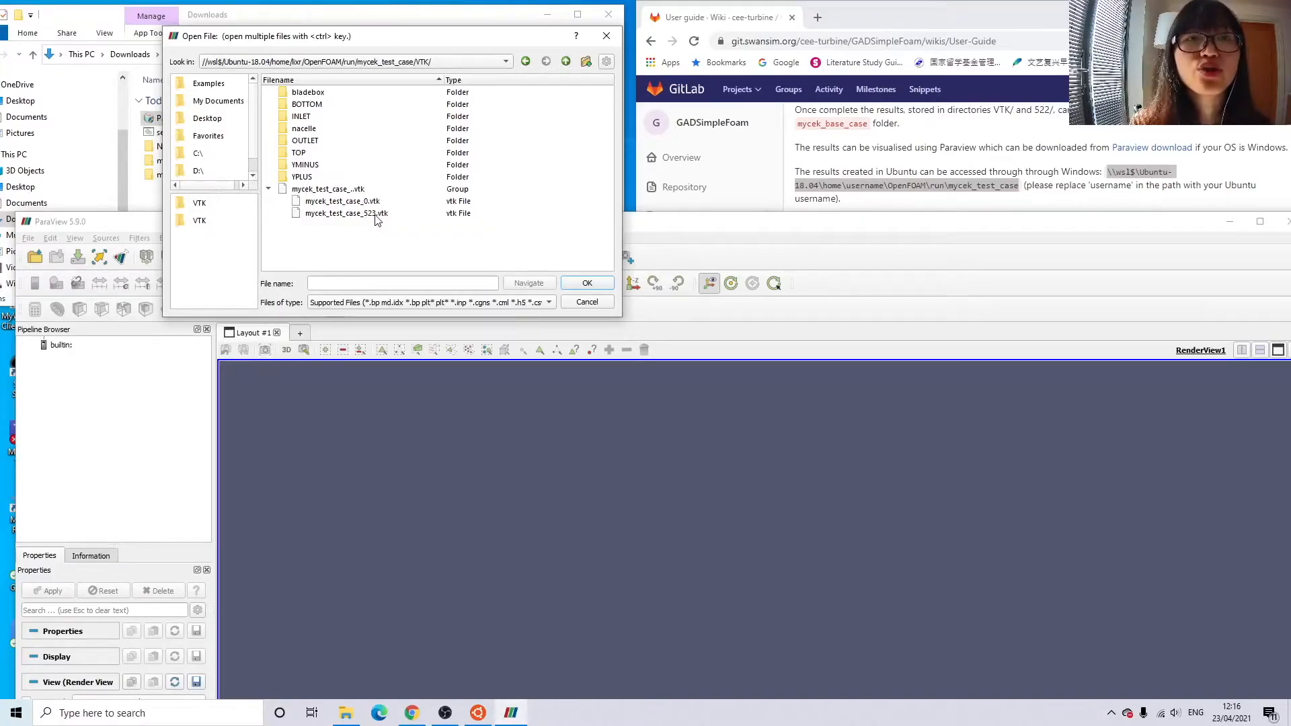
click(375, 214)
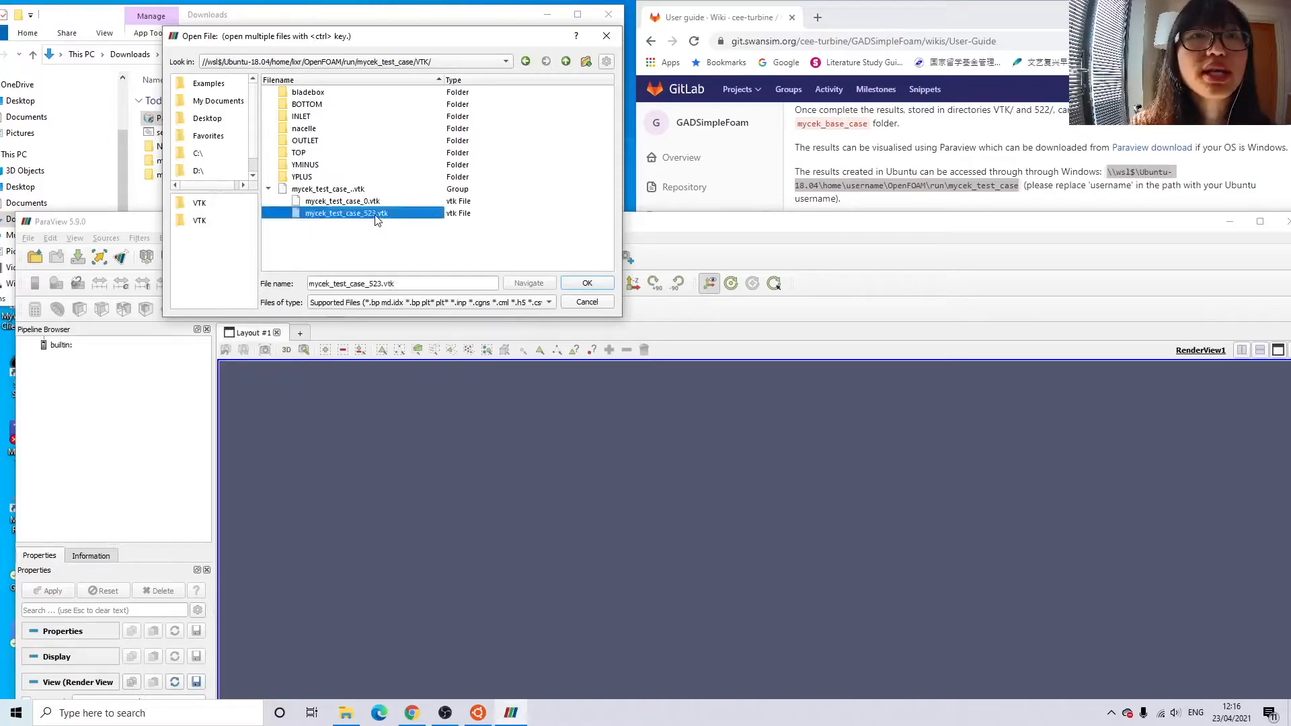
click(583, 285)
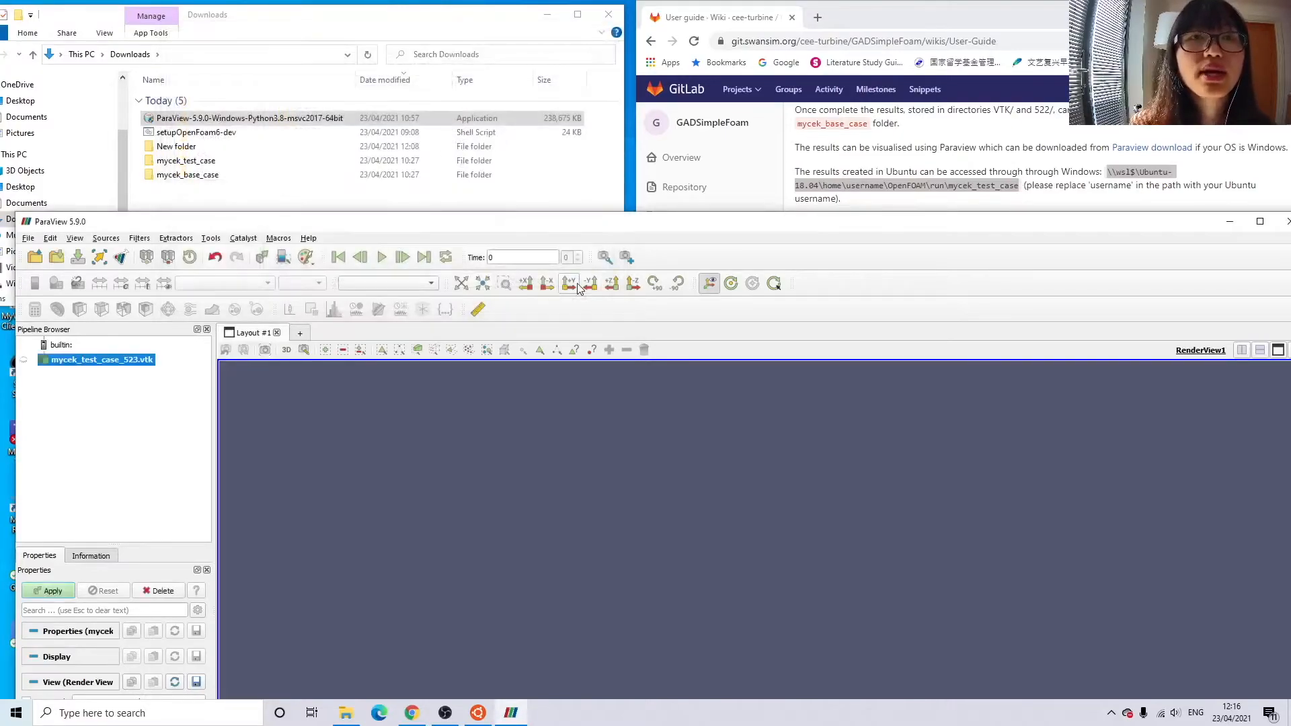
- Enlarge the ParaView window, apply the loaded dataset so it renders, and orbit the block to view it in 3D
drag(565, 222, 560, 30)
click(57, 385)
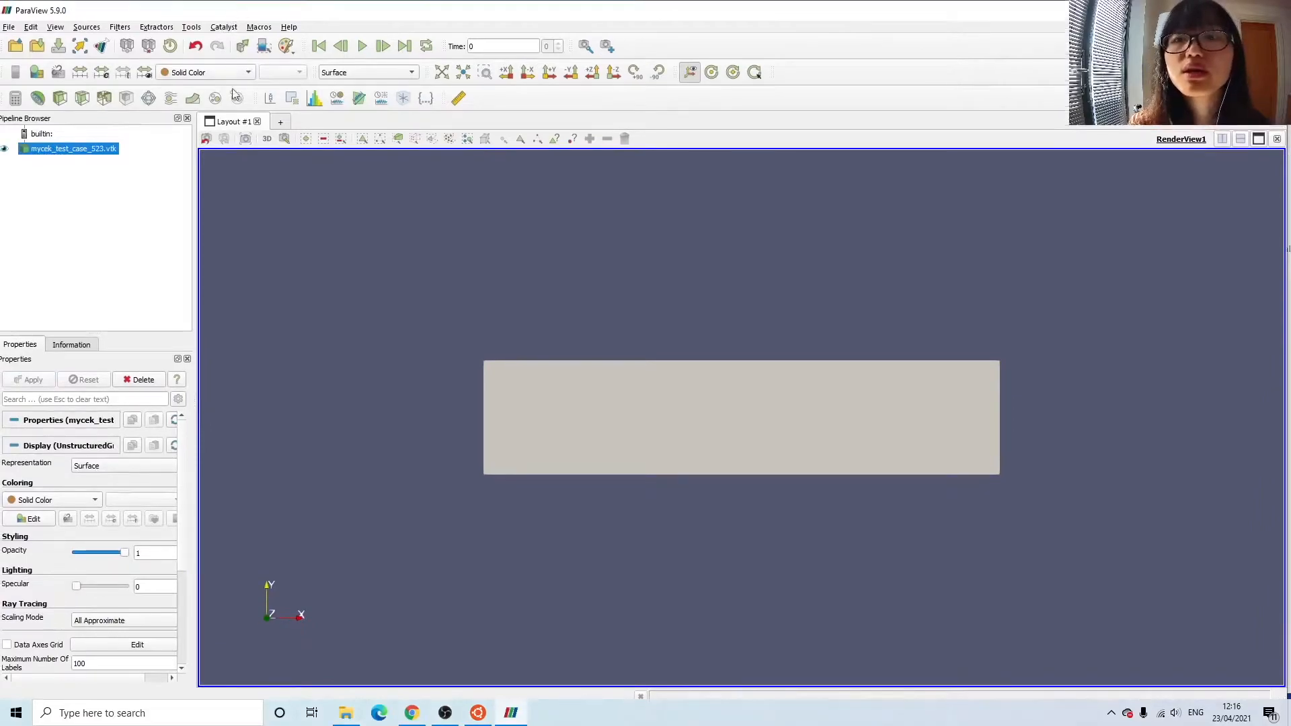
drag(833, 390, 783, 437)
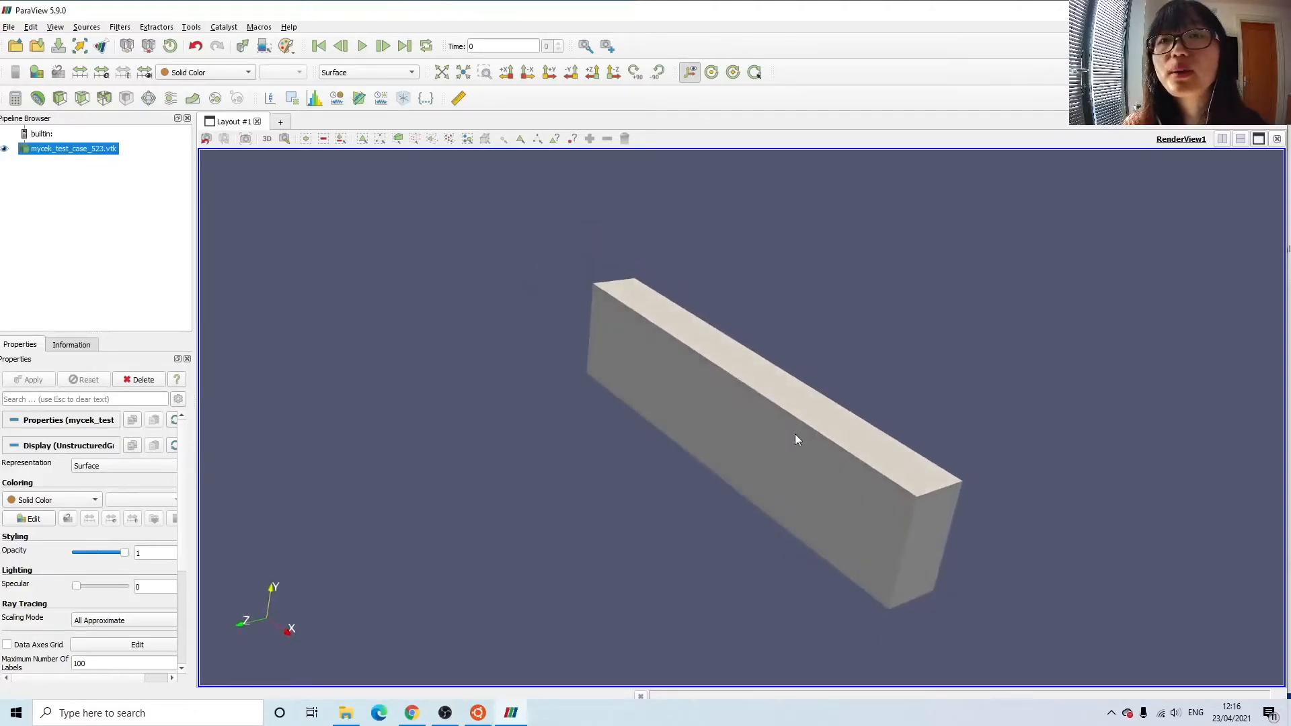
drag(894, 508, 934, 486)
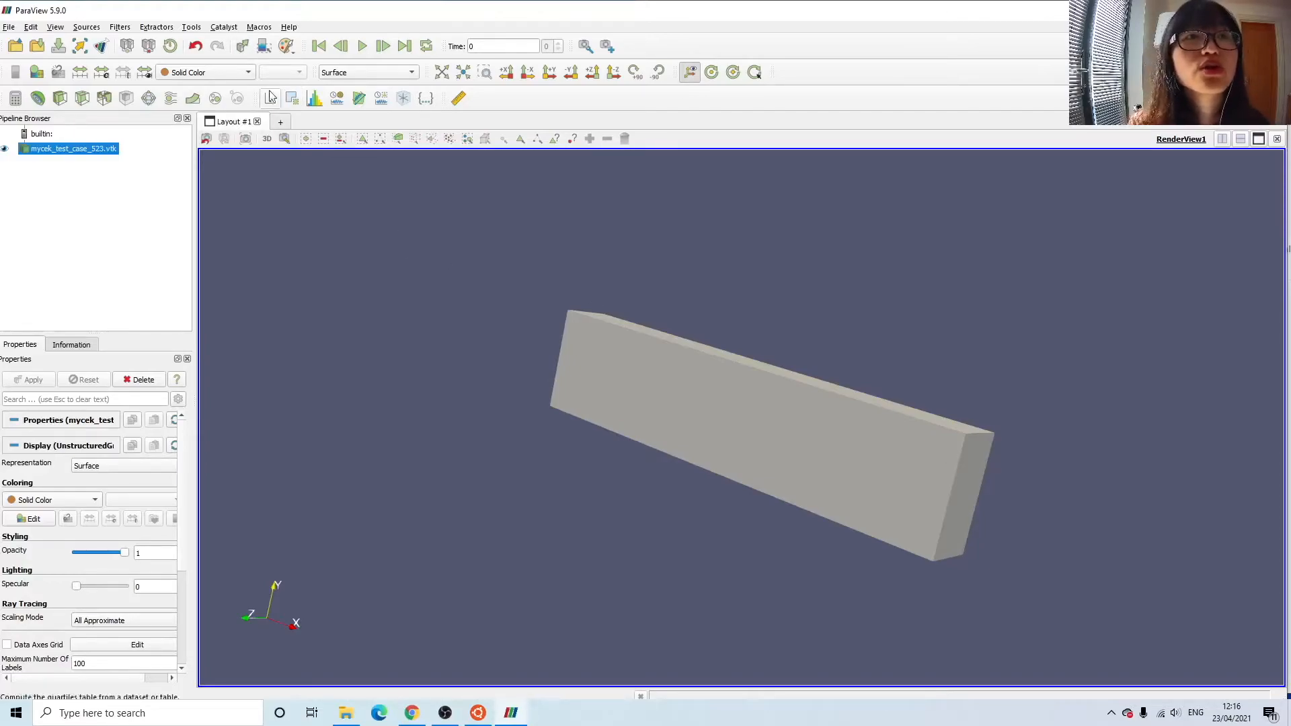
- Colour the dataset by the point field U, keeping the Magnitude component and the Surface representation
click(246, 73)
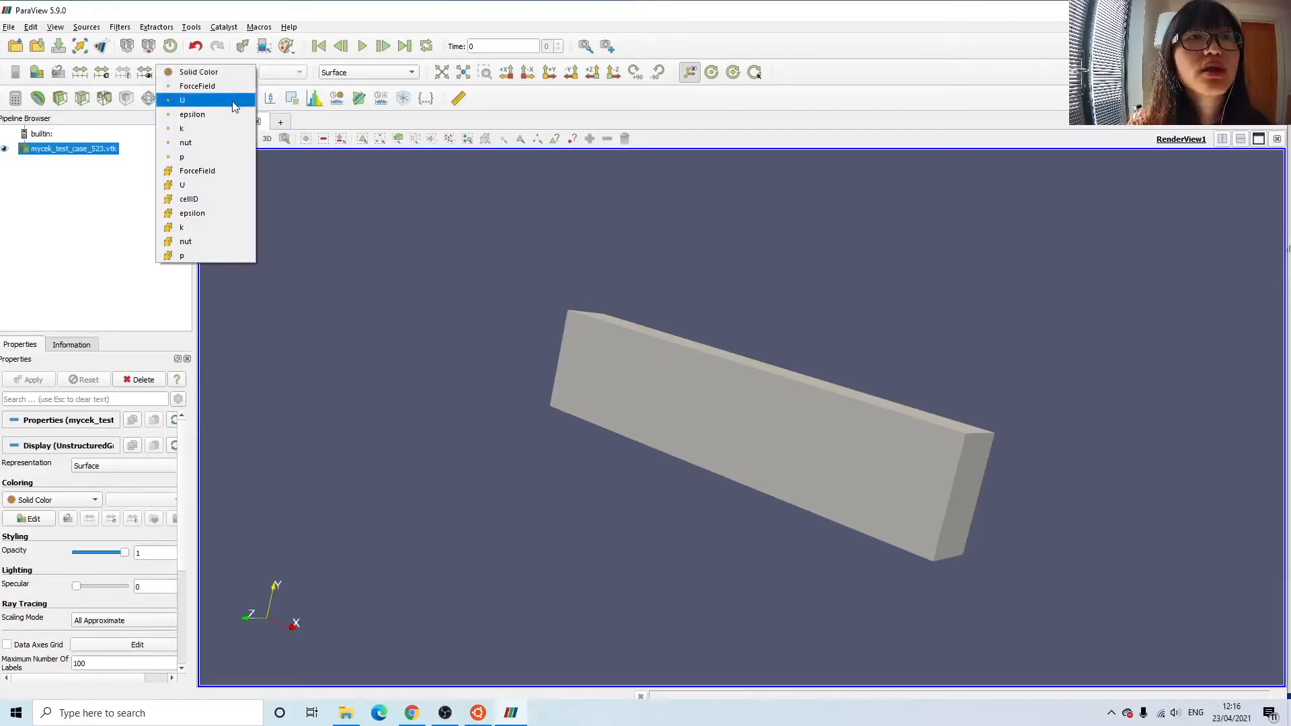
click(215, 101)
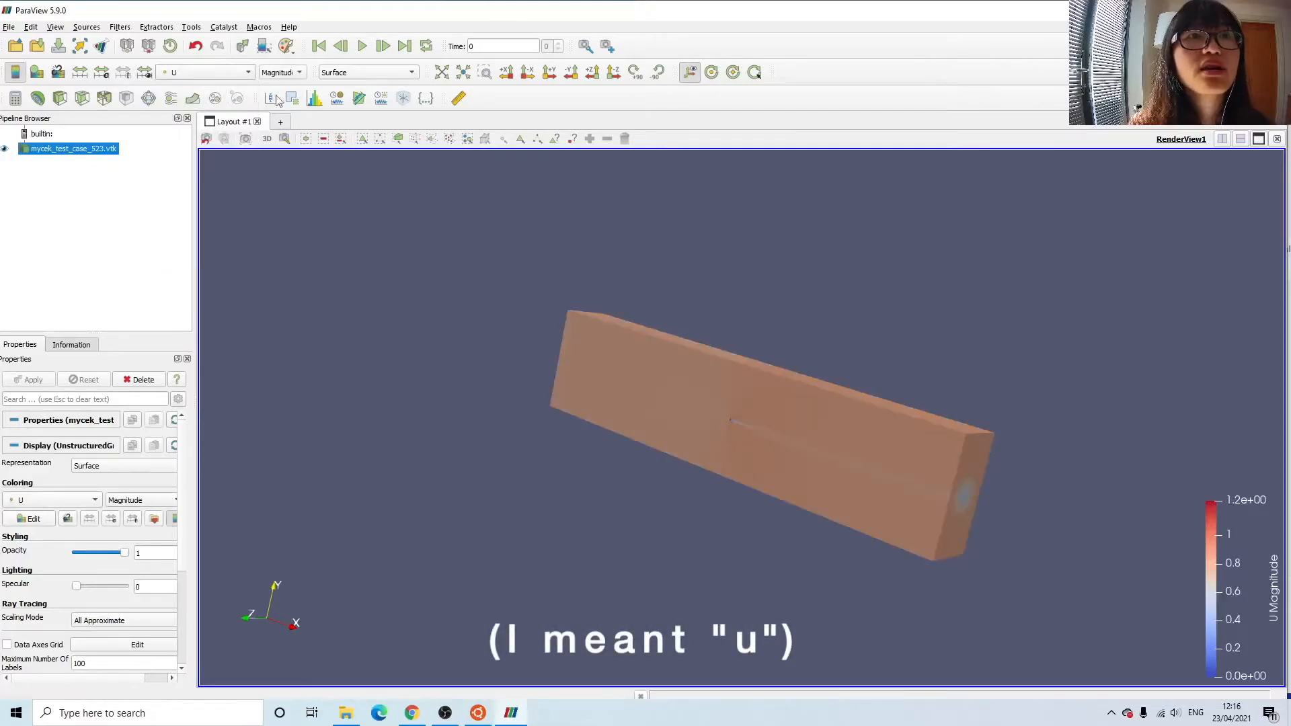
click(281, 74)
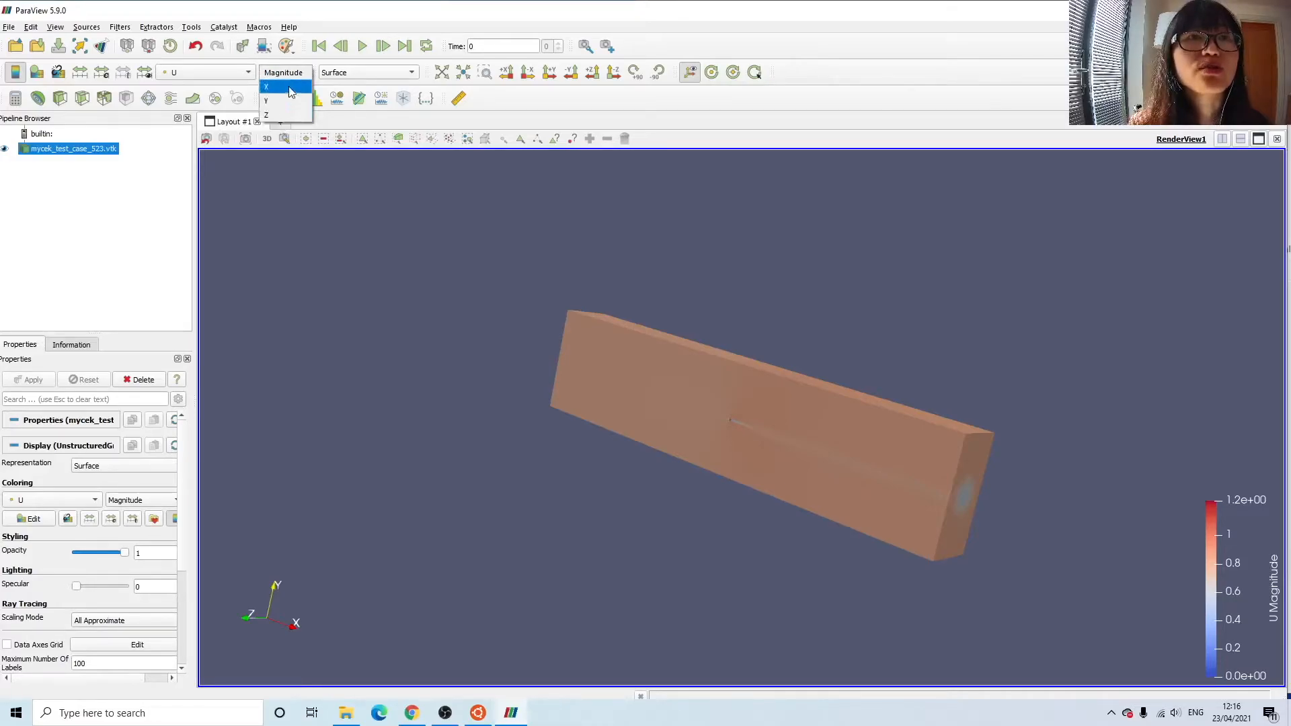
click(290, 77)
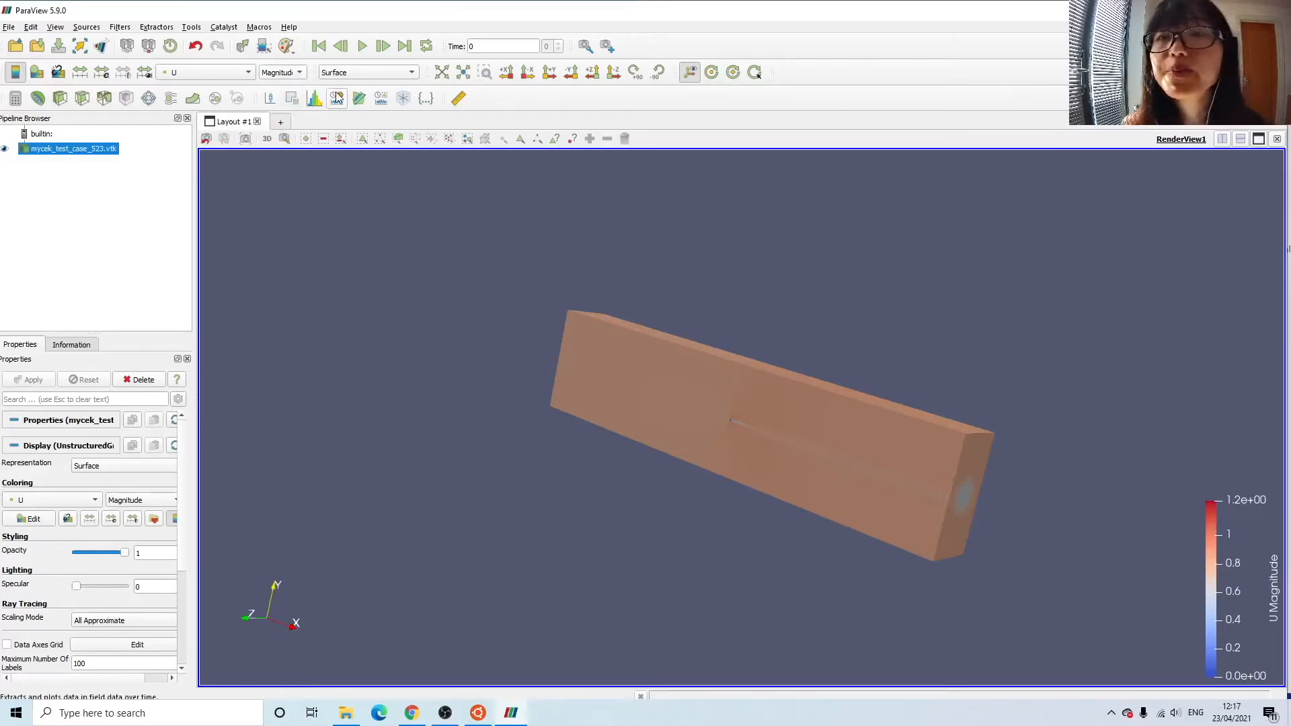
click(355, 74)
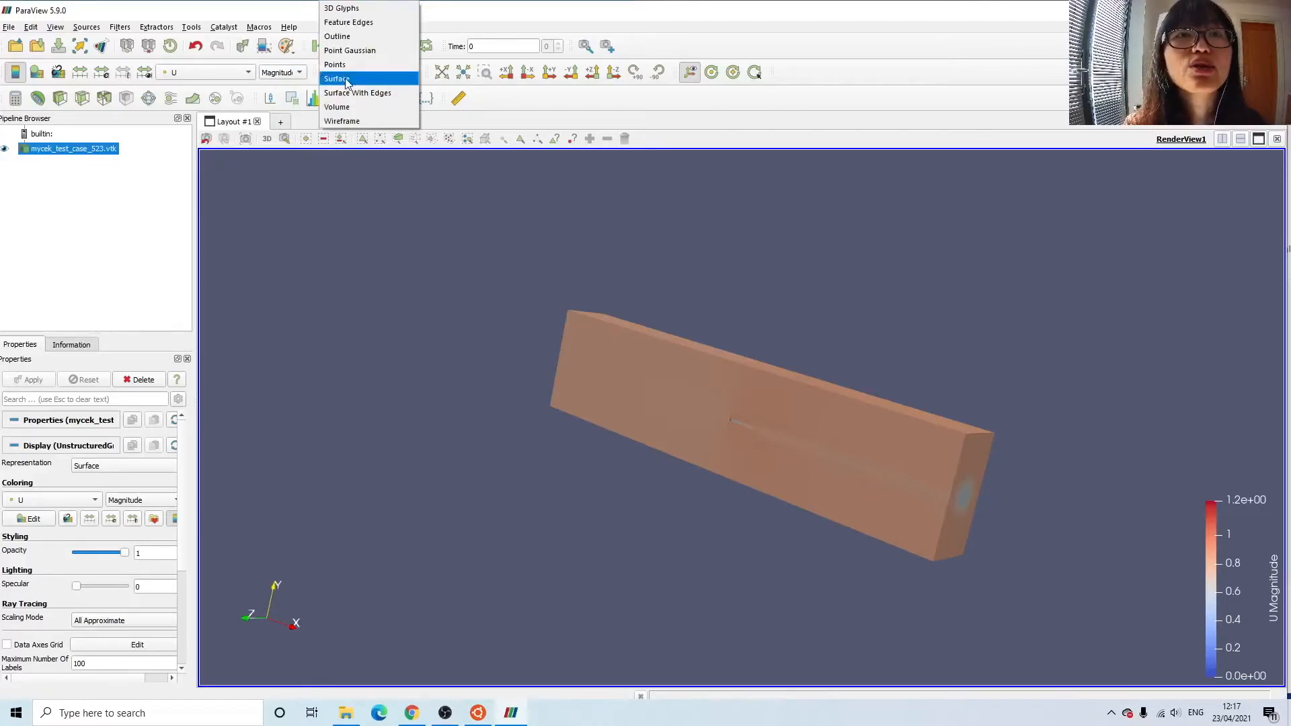
click(600, 110)
- Clip the mycek_test_case_523.vtk dataset with a plane normal to the Y axis through the origin
drag(728, 444, 723, 389)
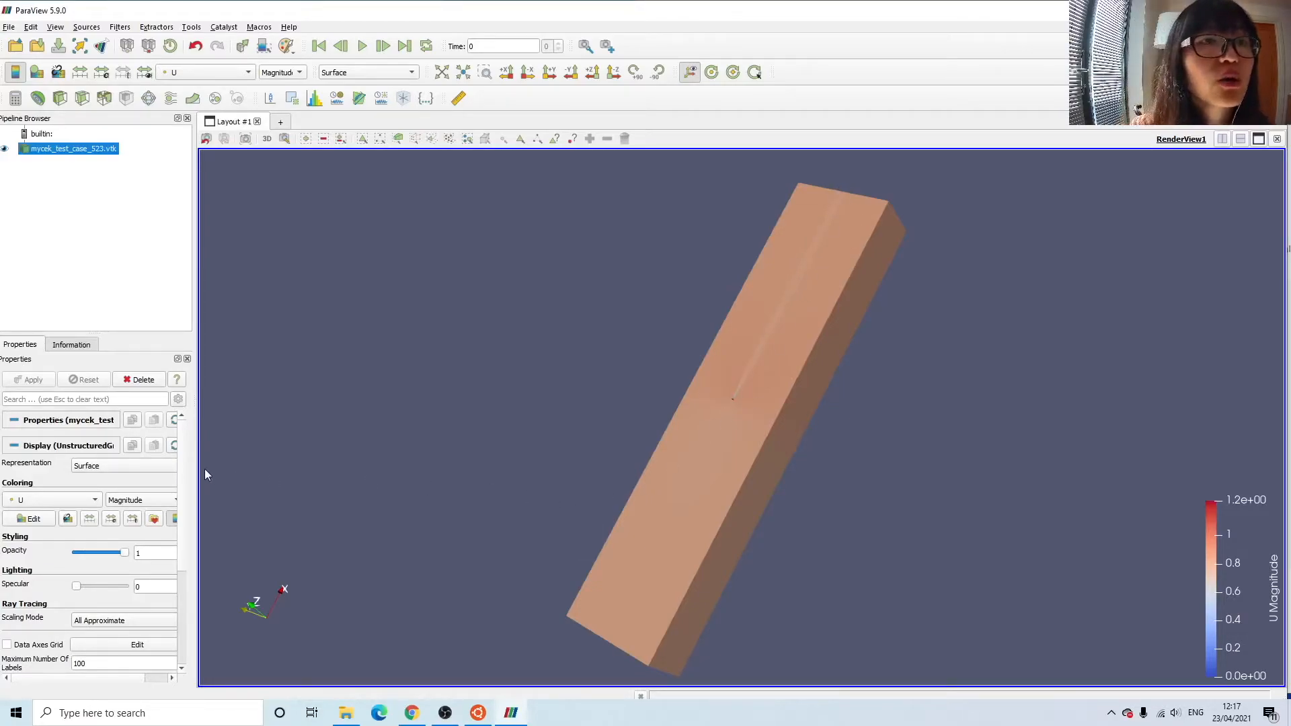
click(61, 101)
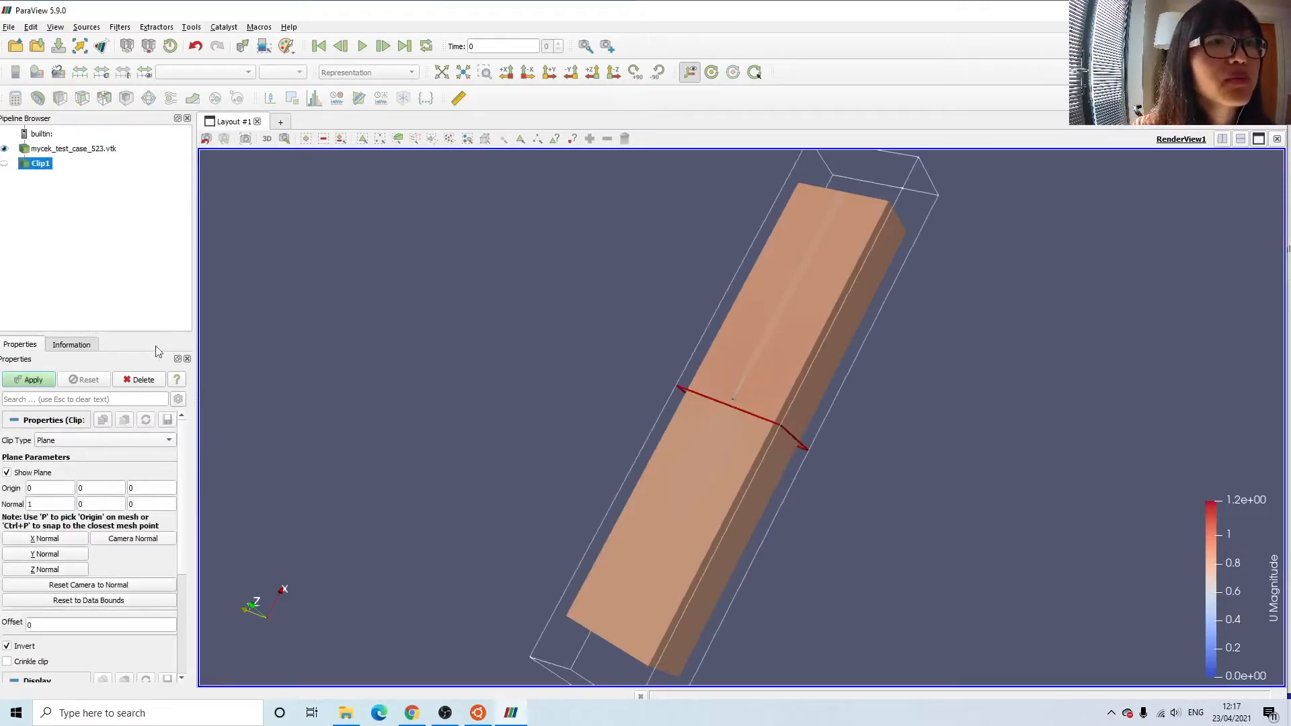
drag(719, 446, 859, 432)
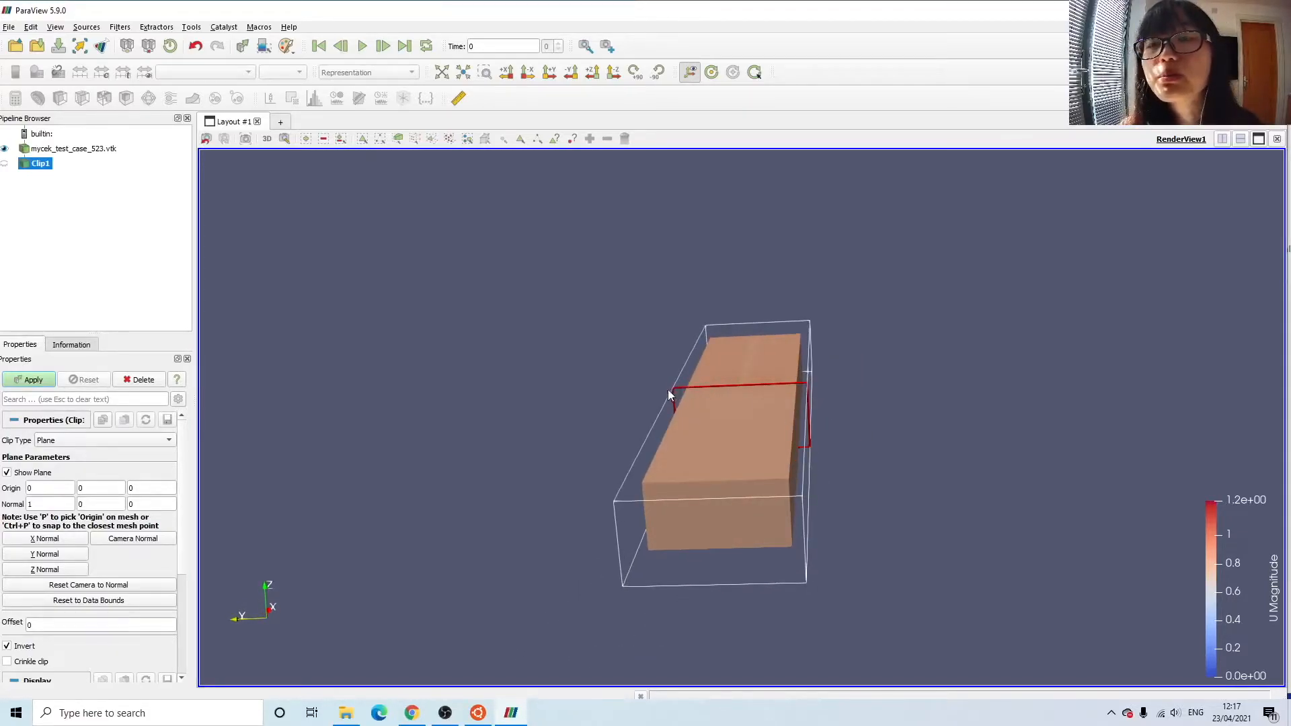
drag(808, 446, 687, 529)
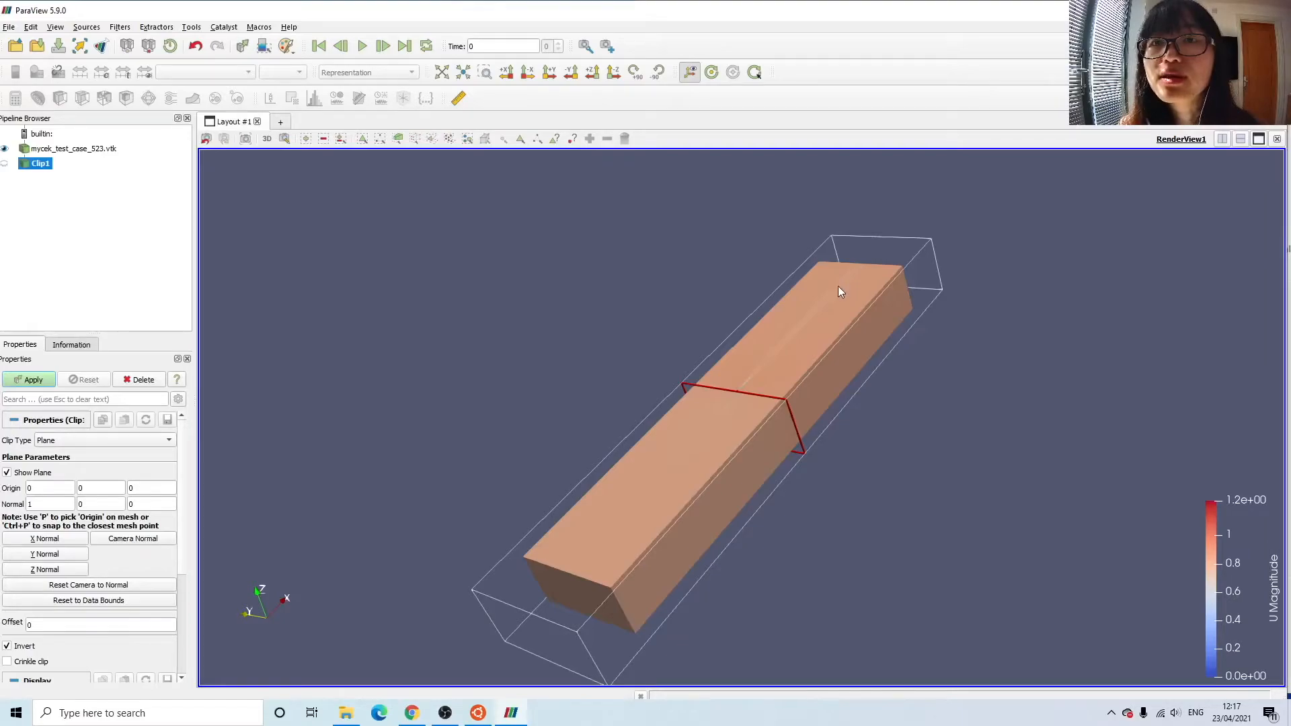
click(65, 558)
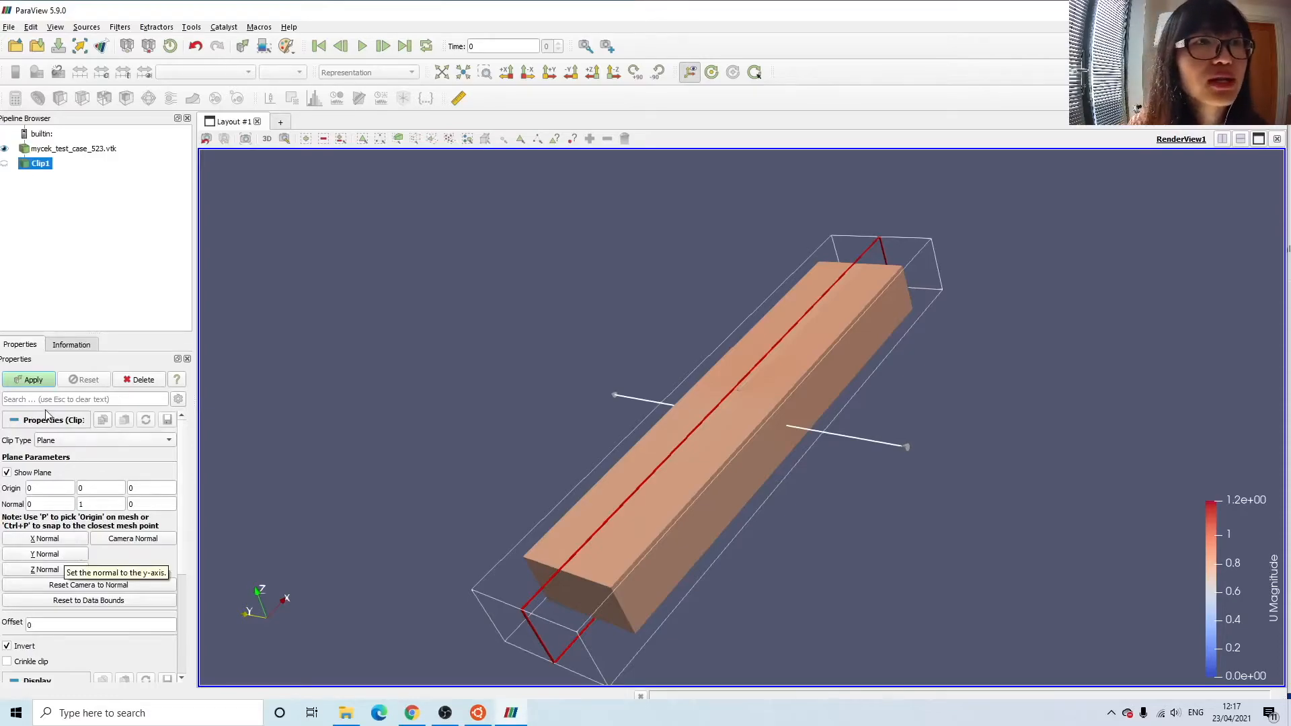
click(35, 384)
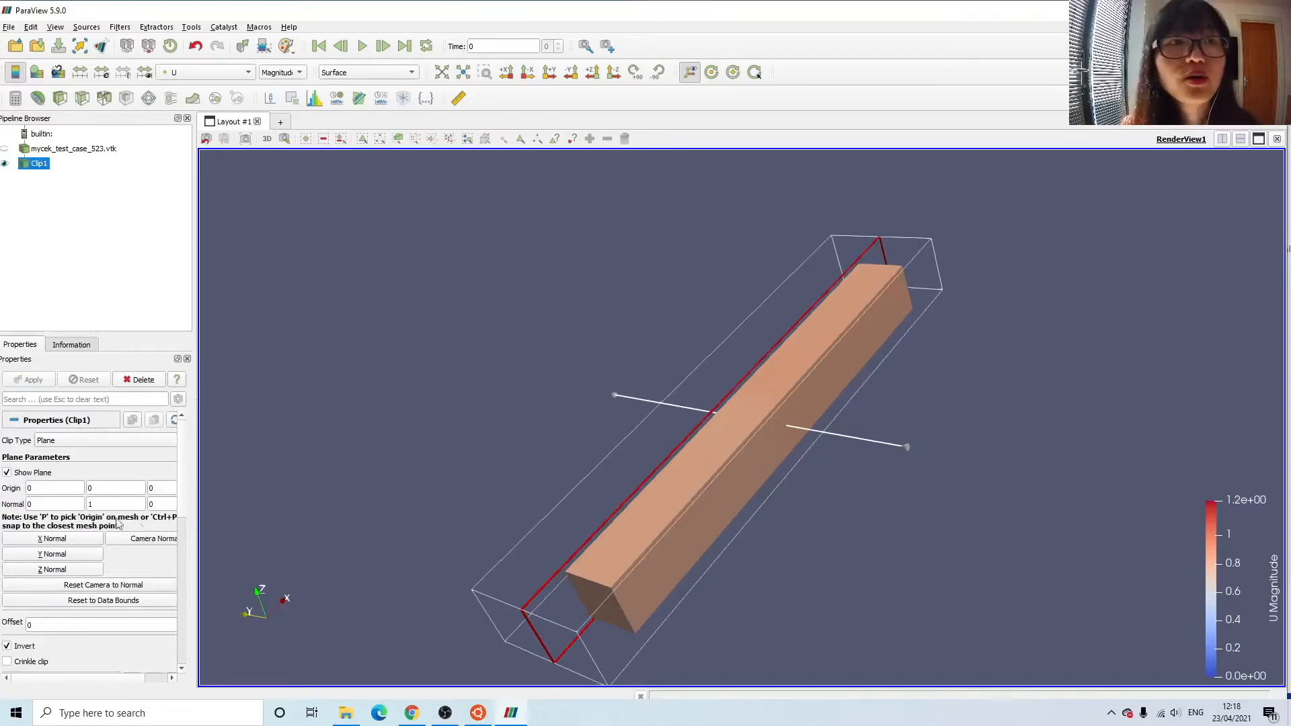
- Hide the clip plane outline and turn the model to show the velocity field on the cut face close up
click(7, 472)
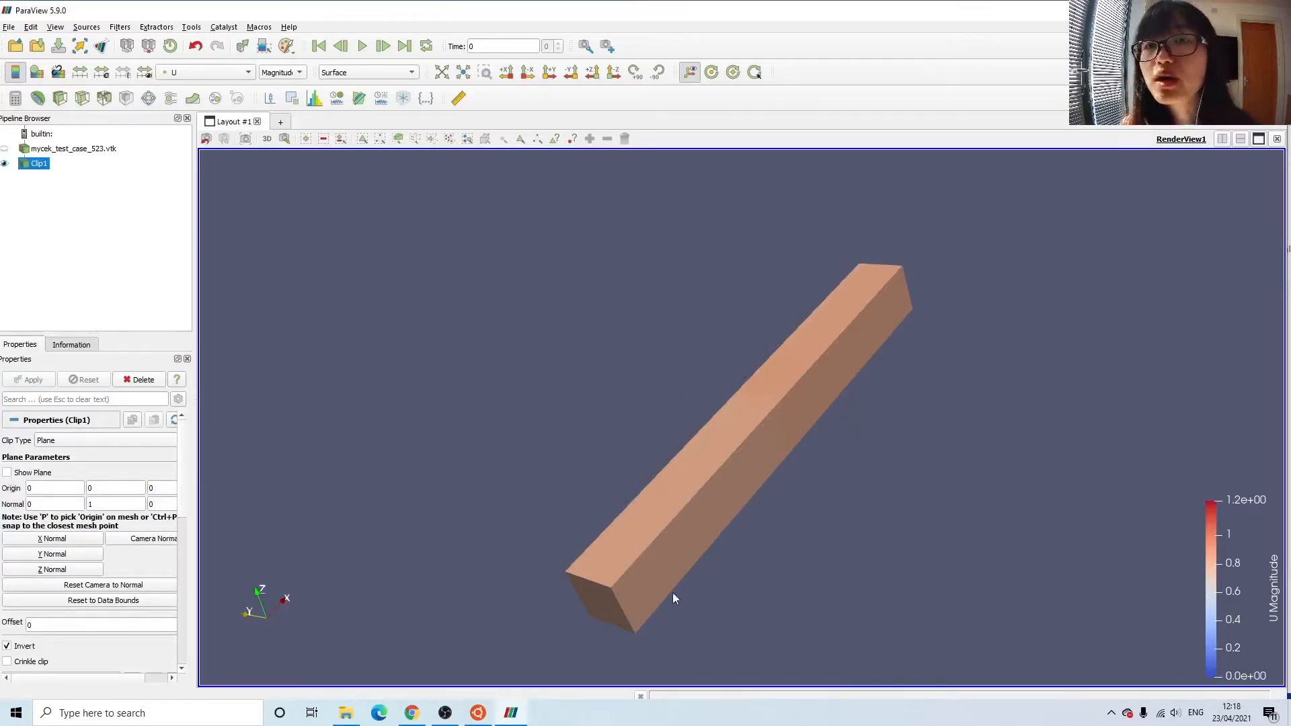
drag(602, 610, 903, 592)
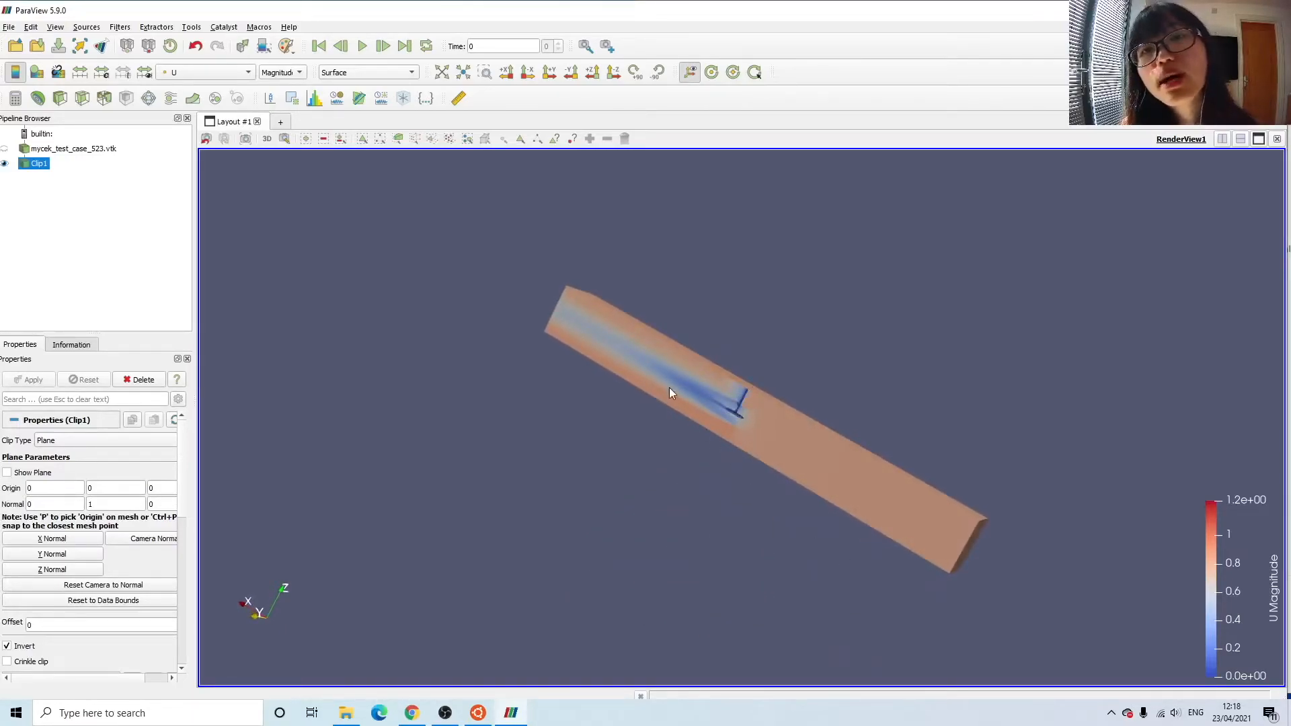
scroll(797, 418, up, 5)
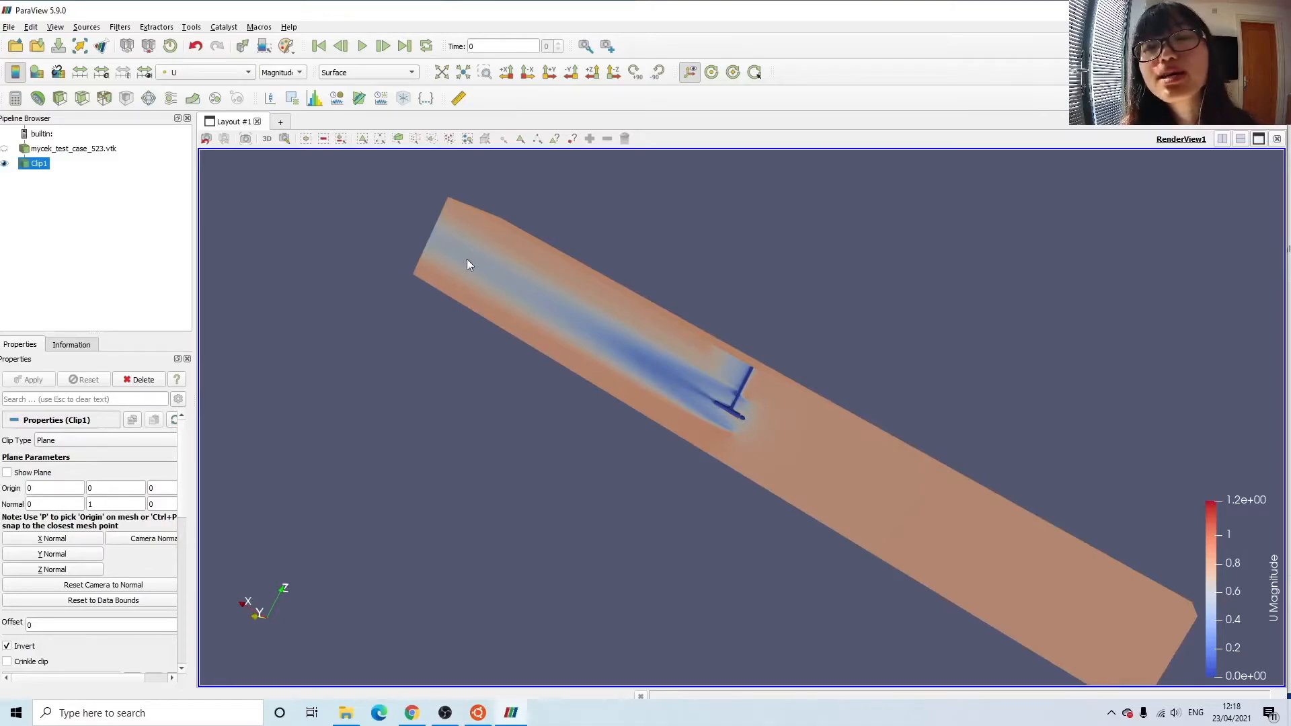
middle_drag(811, 430, 539, 422)
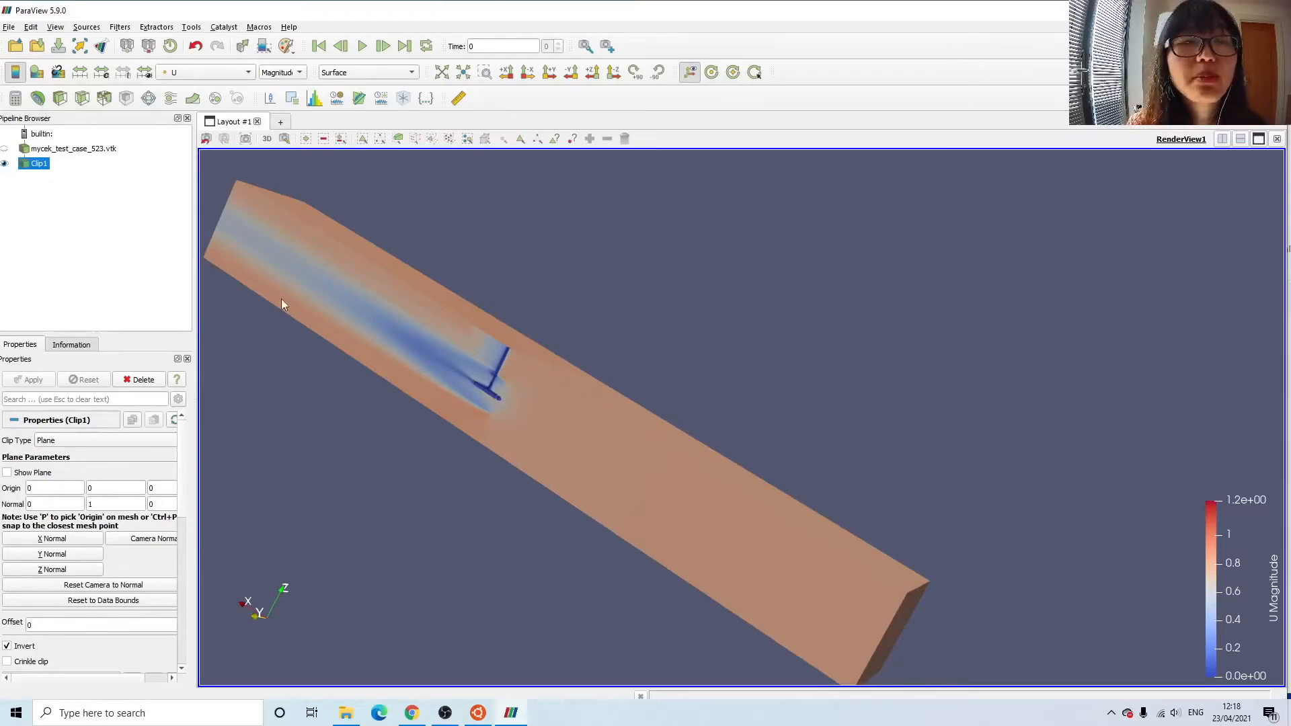
- Check the Downloads folder in File Explorer for the mycek_base_case results and return to ParaView
click(346, 714)
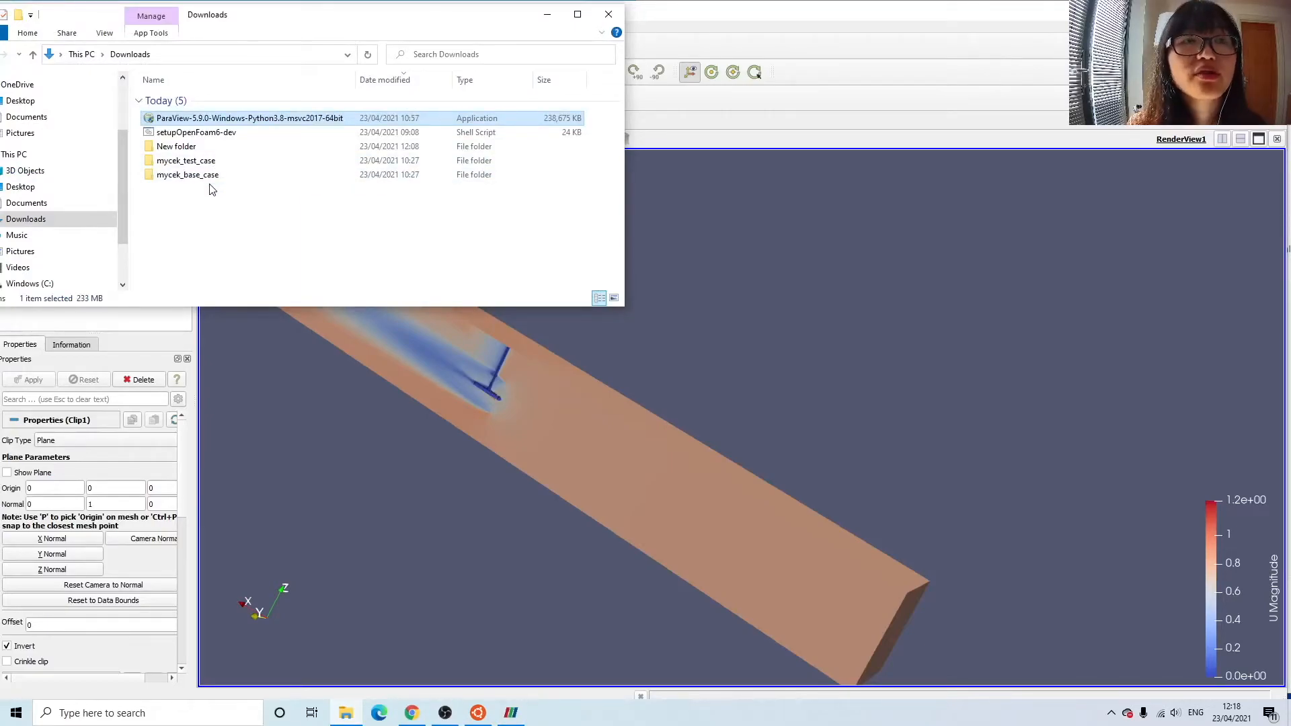
mouse_move(199, 185)
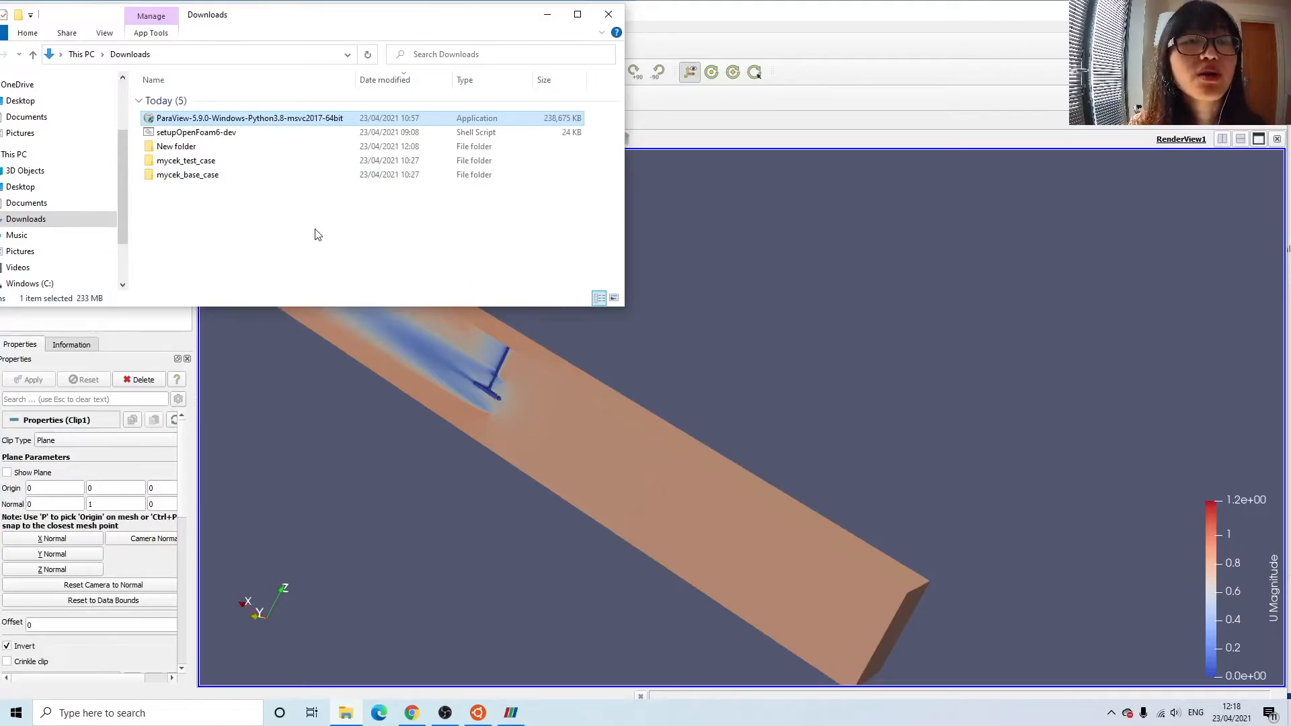
click(677, 107)
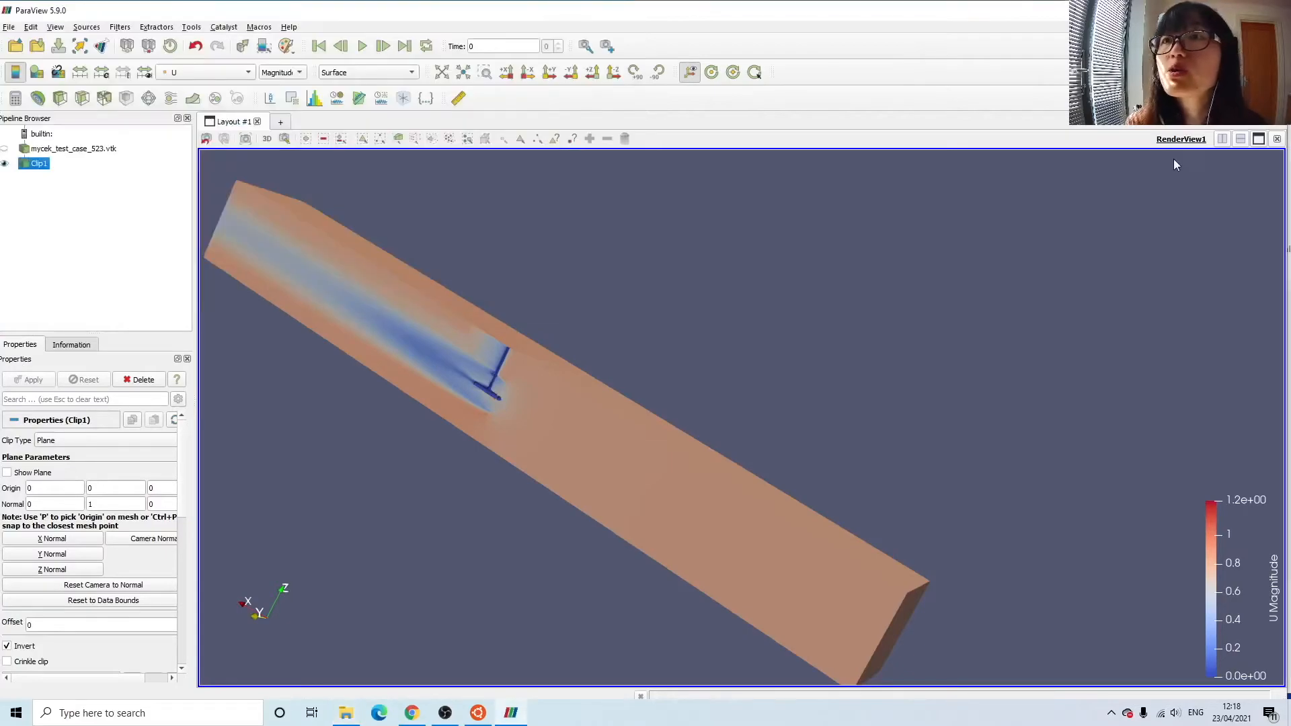
- Split the ParaView layout into two side-by-side views and create a Render View in the new one
click(1222, 139)
click(1026, 300)
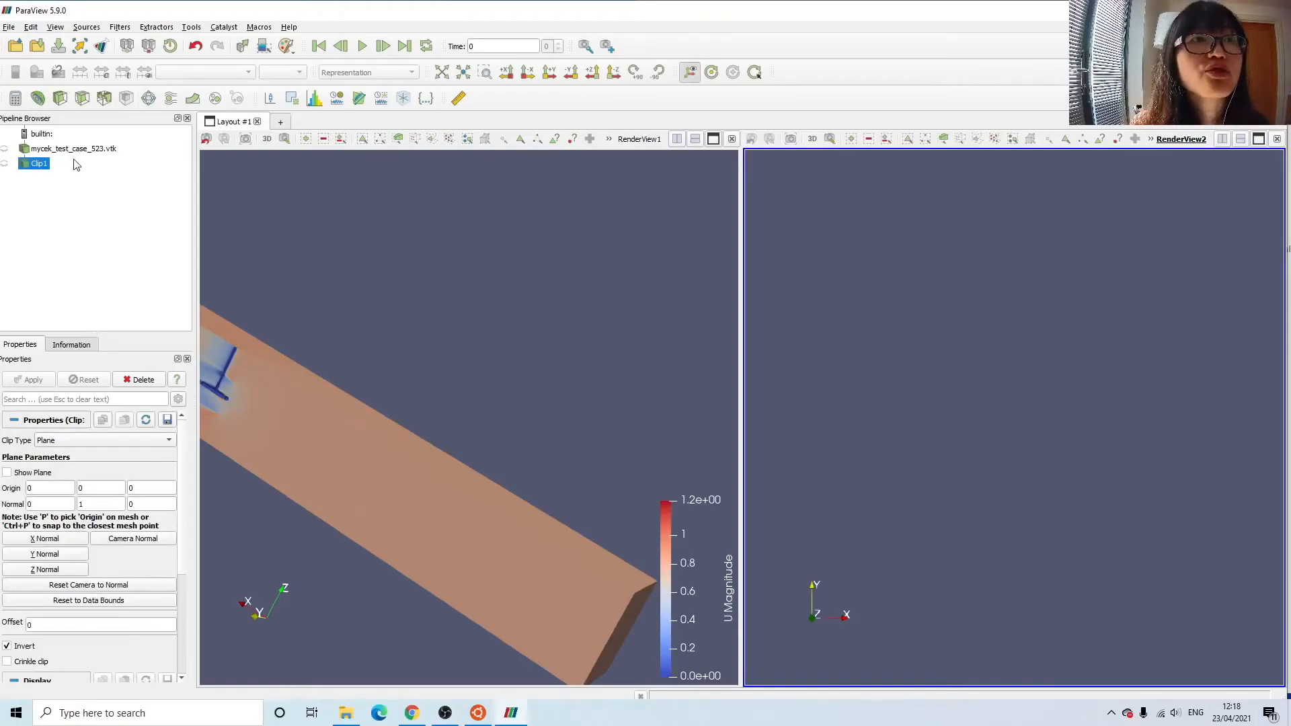
- Switch to File Explorer, open mycek_base_case in Downloads, and move the window clear of ParaView's file opening controls
click(345, 714)
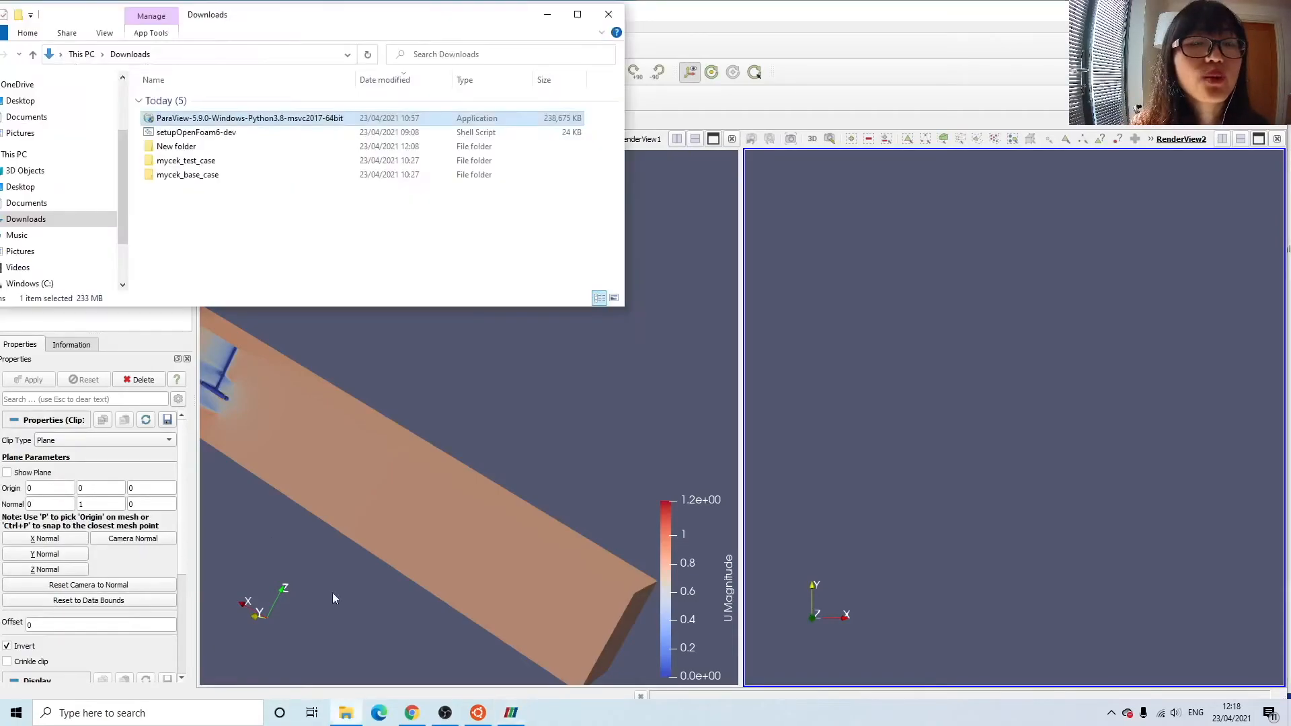
click(203, 176)
double_click(202, 177)
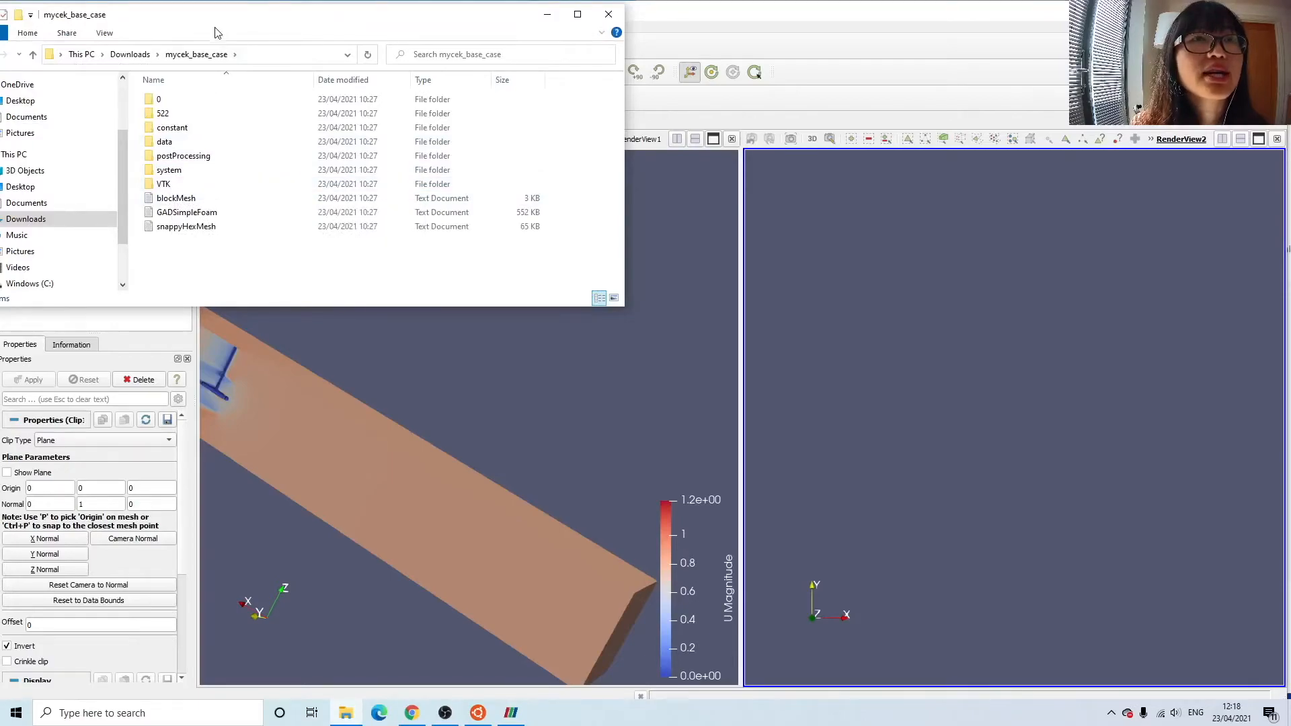
drag(216, 20, 398, 176)
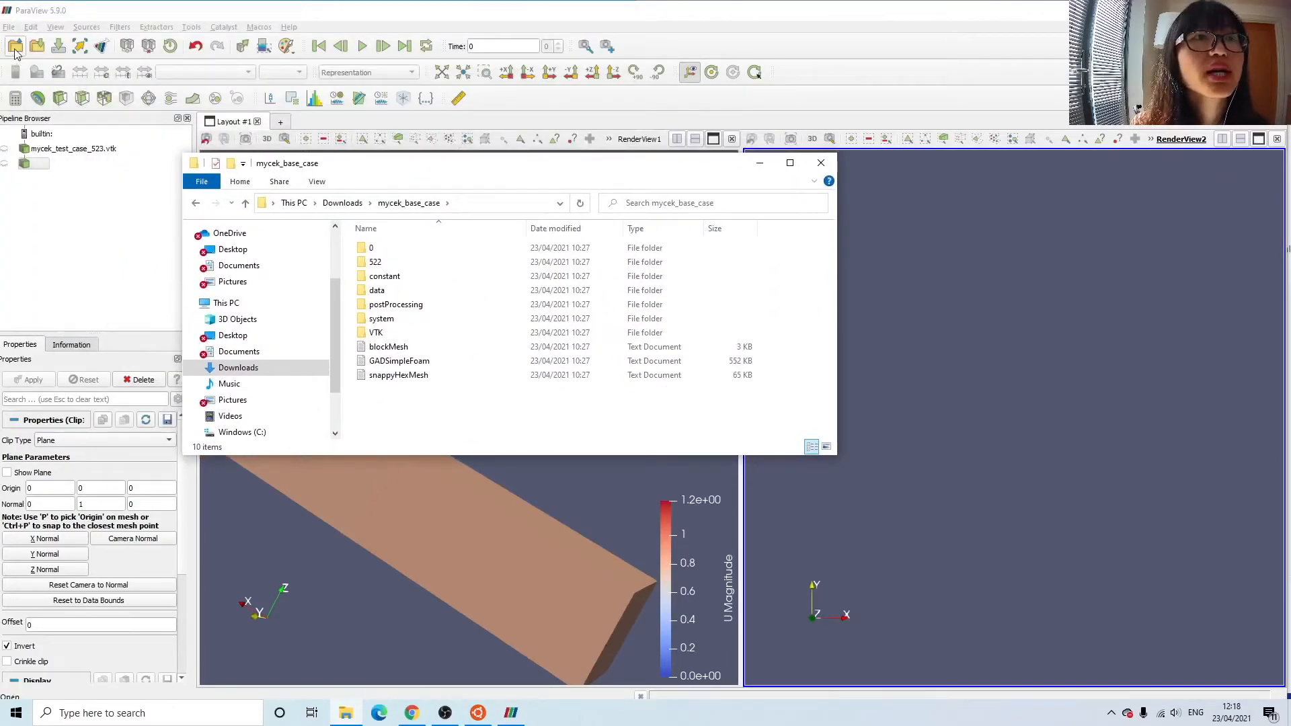
- Start opening a file in ParaView and browse to the mycek_base_case folder using its path copied from File Explorer
click(9, 26)
click(24, 42)
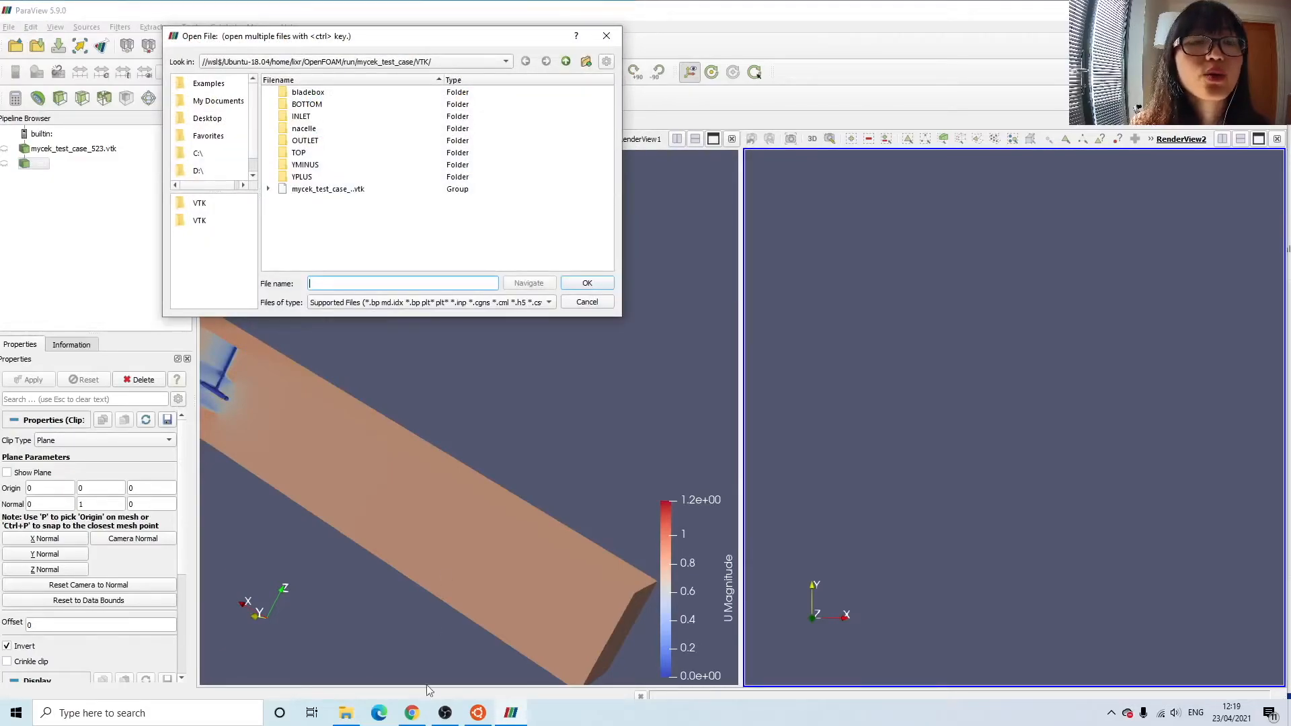
click(345, 711)
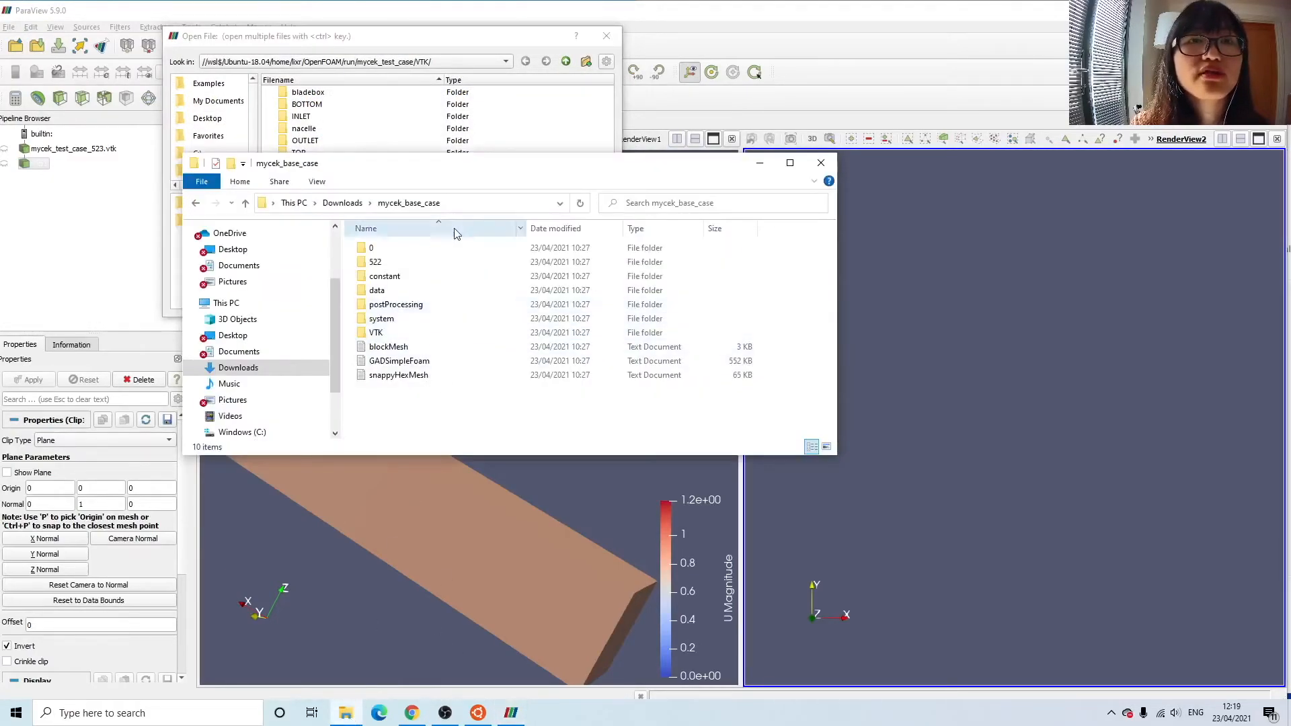
click(455, 203)
key(ctrl+c)
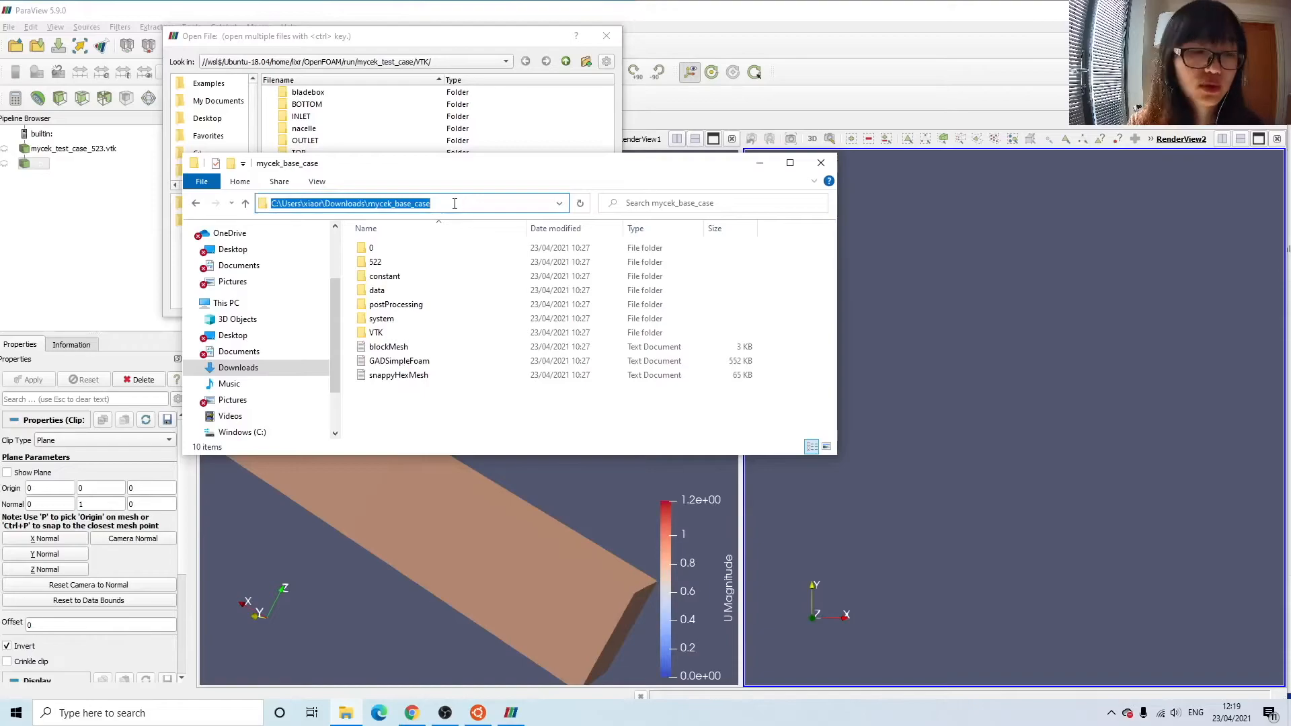
click(465, 41)
key(ctrl+v)
click(522, 285)
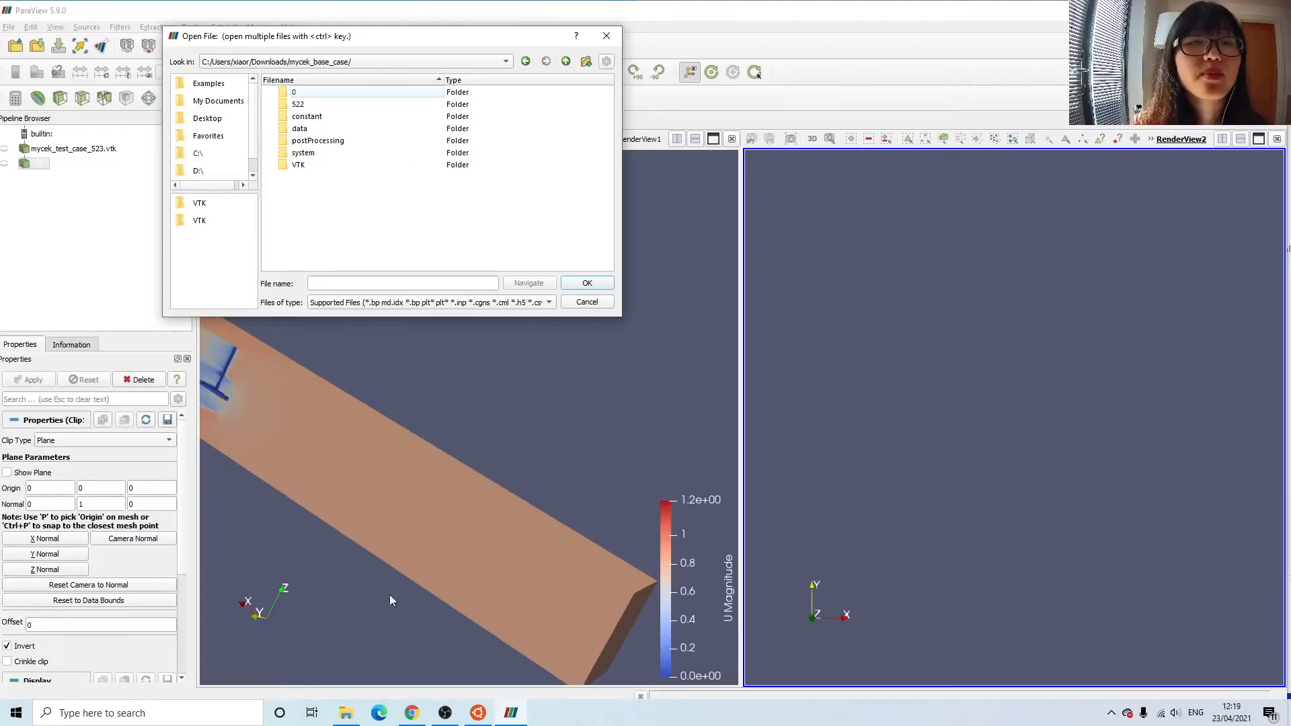
- Load mycek_test_case_522.vtk from the VTK folder of mycek_base_case and display it in the empty render view
click(348, 714)
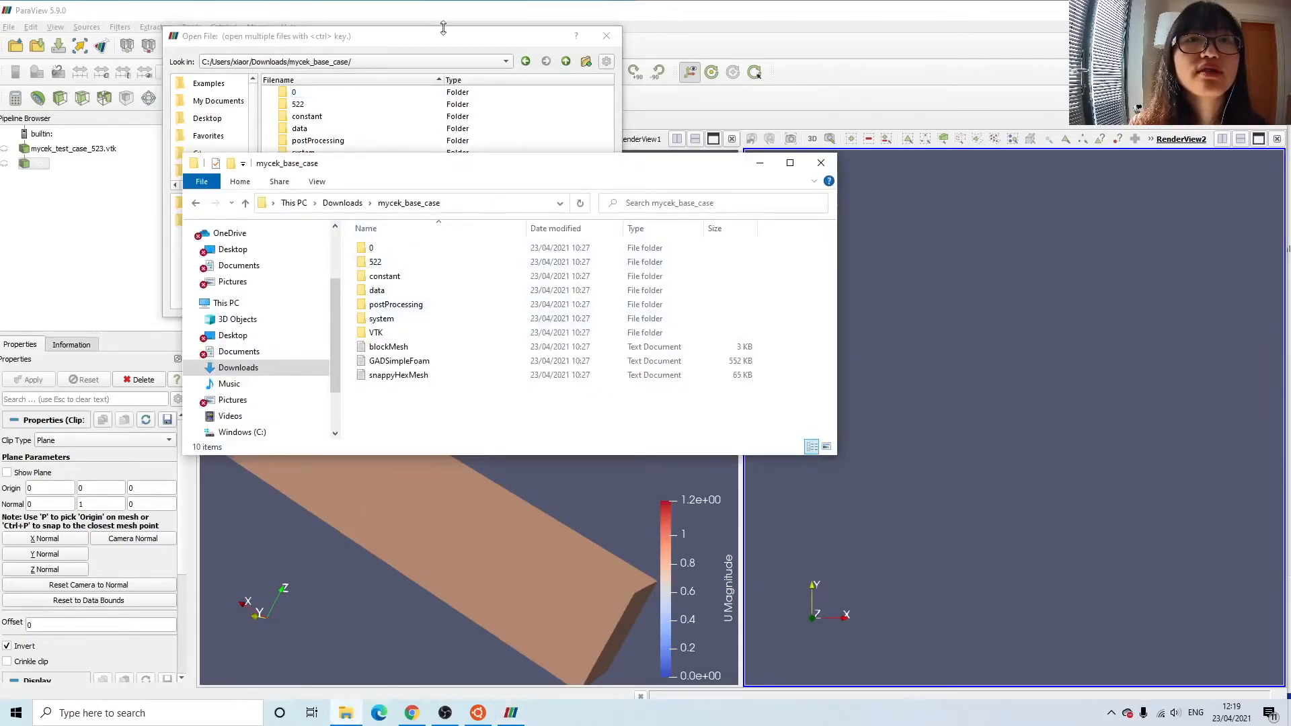
click(397, 37)
double_click(298, 165)
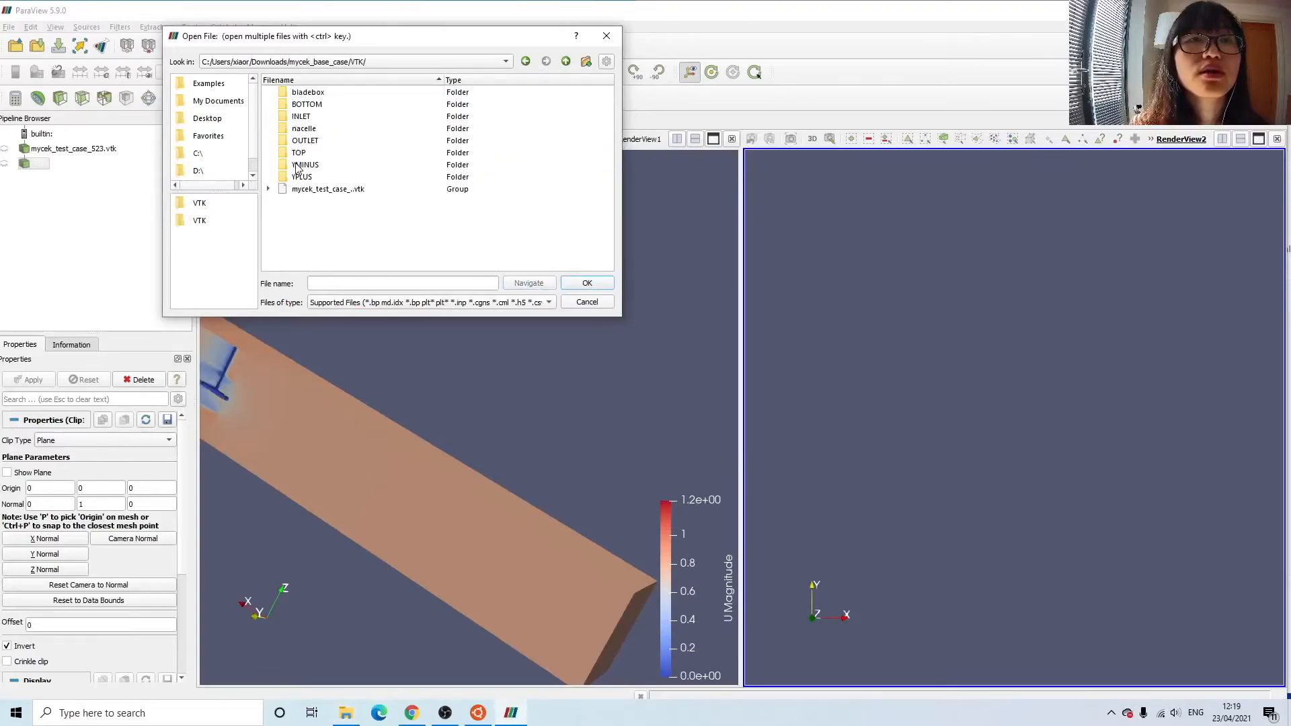
click(268, 189)
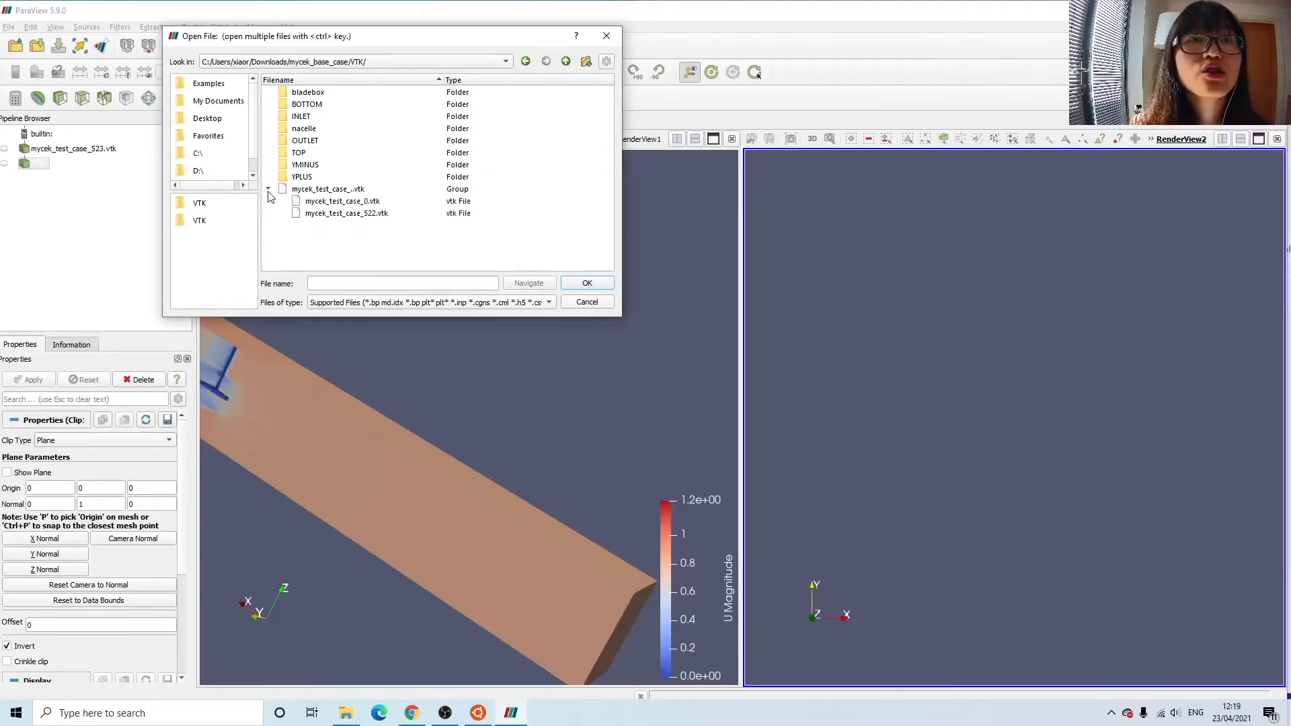
click(371, 217)
click(567, 284)
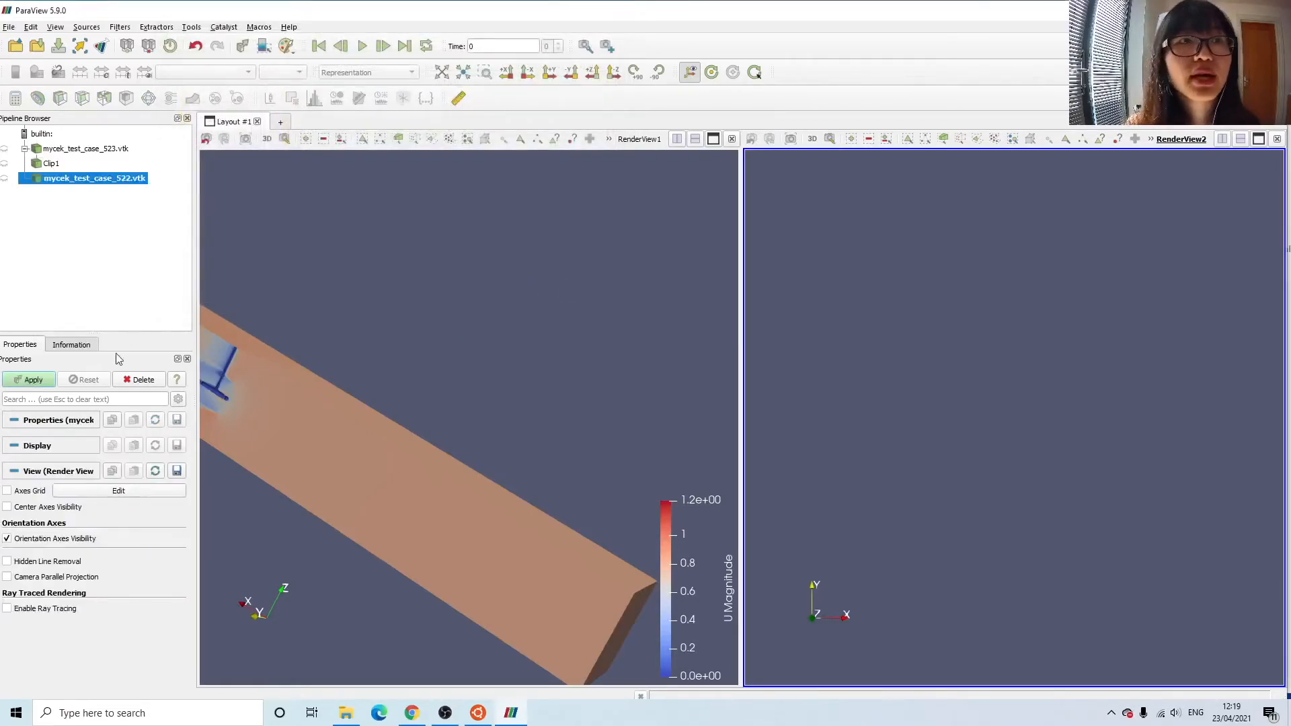
click(33, 379)
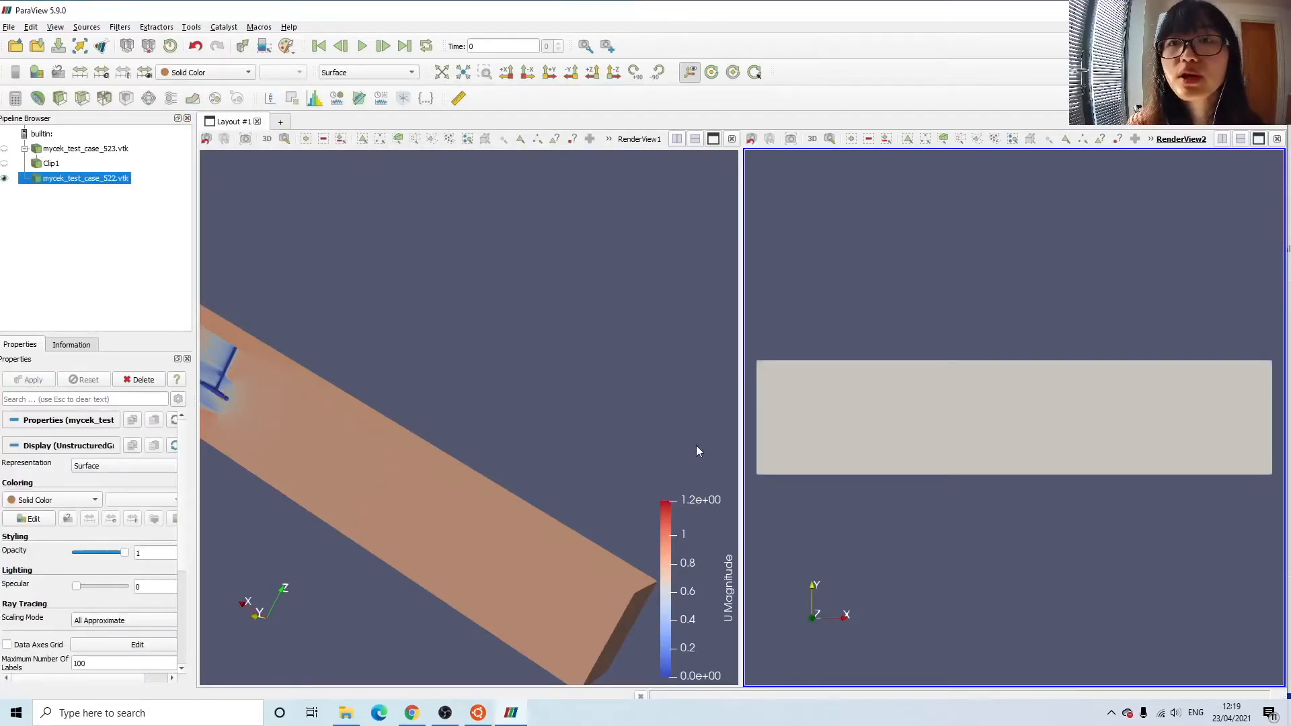
- Color the mycek_test_case_522.vtk model by the velocity magnitude U
drag(1135, 404, 1056, 325)
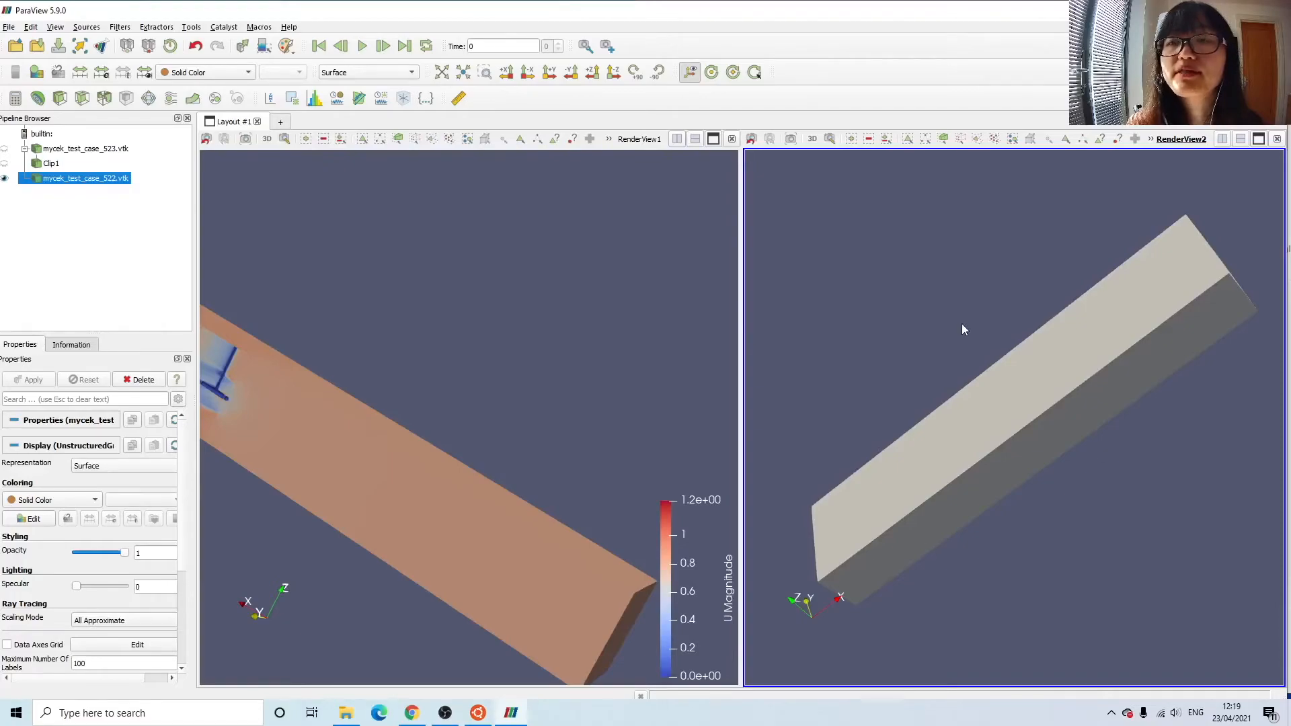
click(214, 73)
click(205, 101)
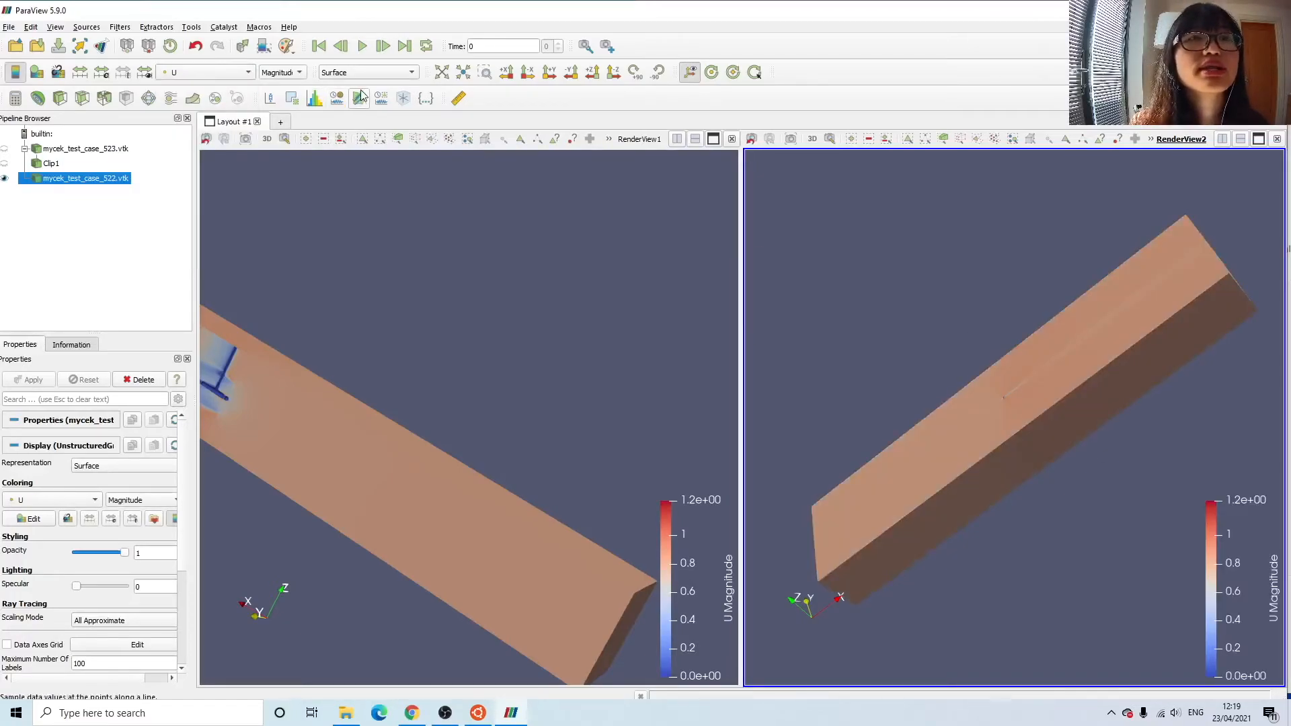
- Clip the mycek_test_case_522.vtk model with a plane normal to Y and hide the clip plane outline
drag(1023, 390, 1088, 409)
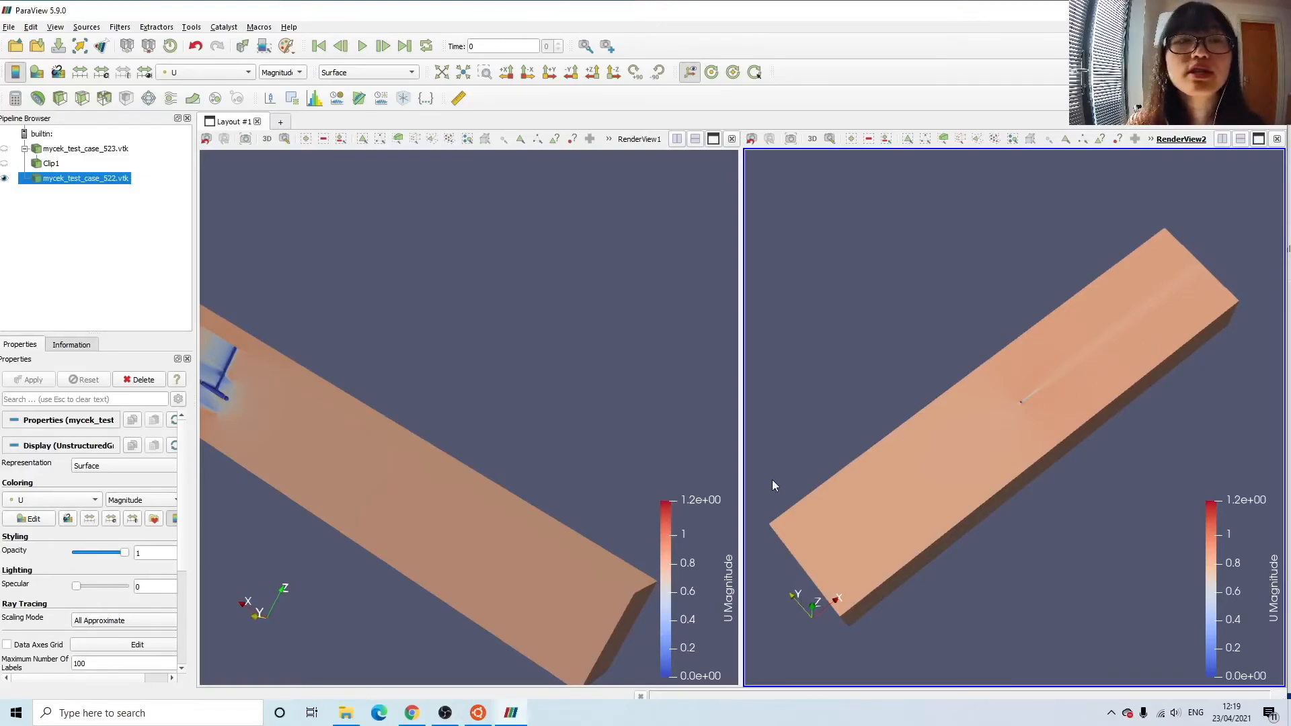
click(62, 101)
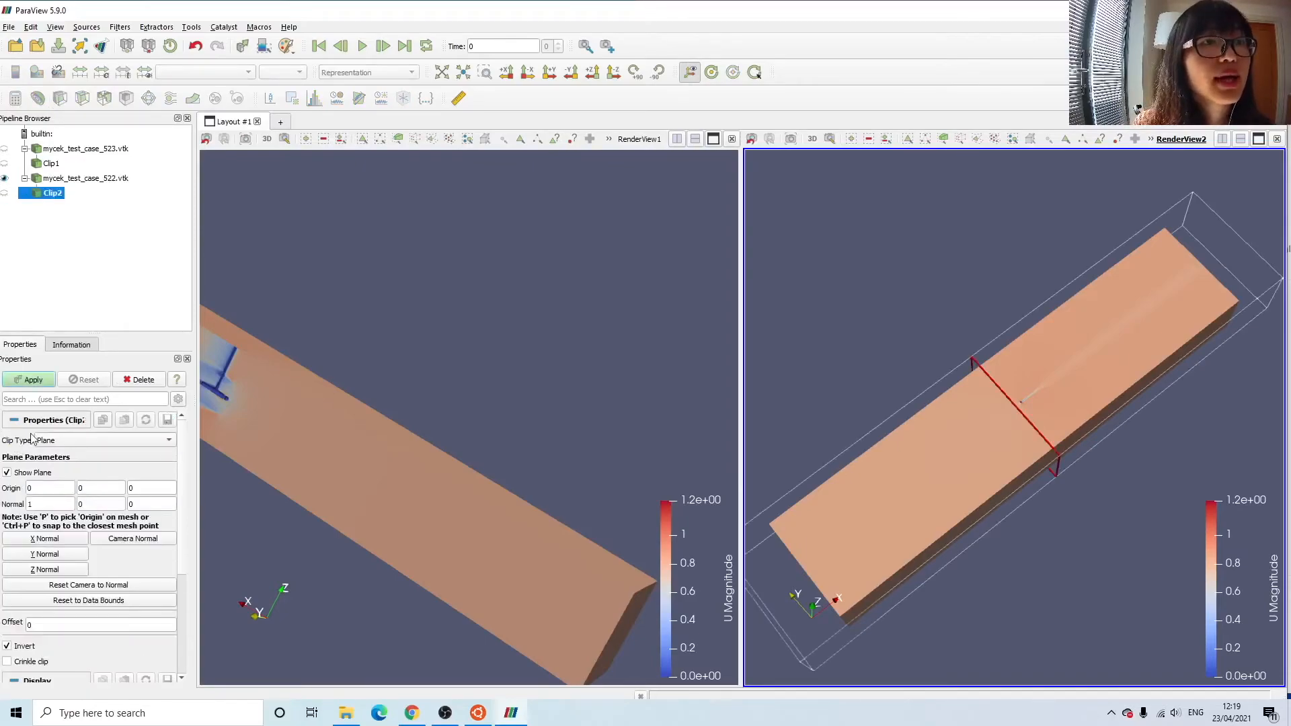
click(48, 556)
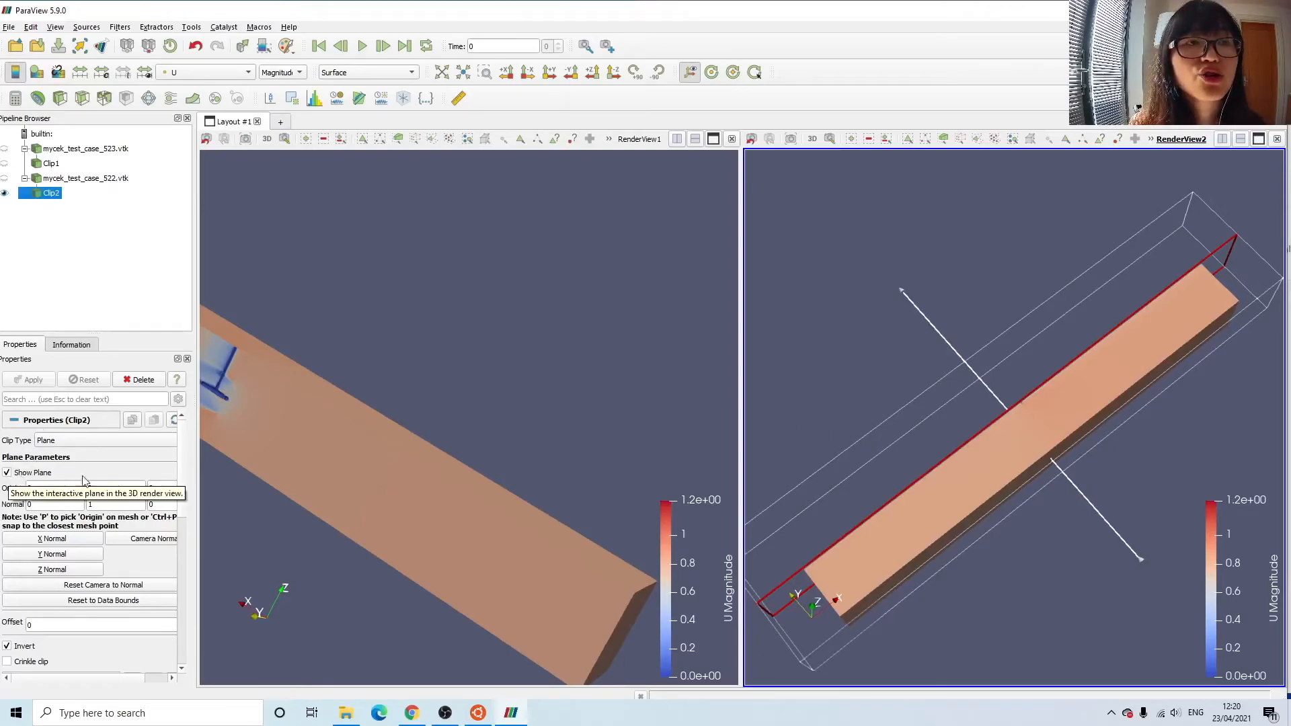
drag(917, 451, 1010, 432)
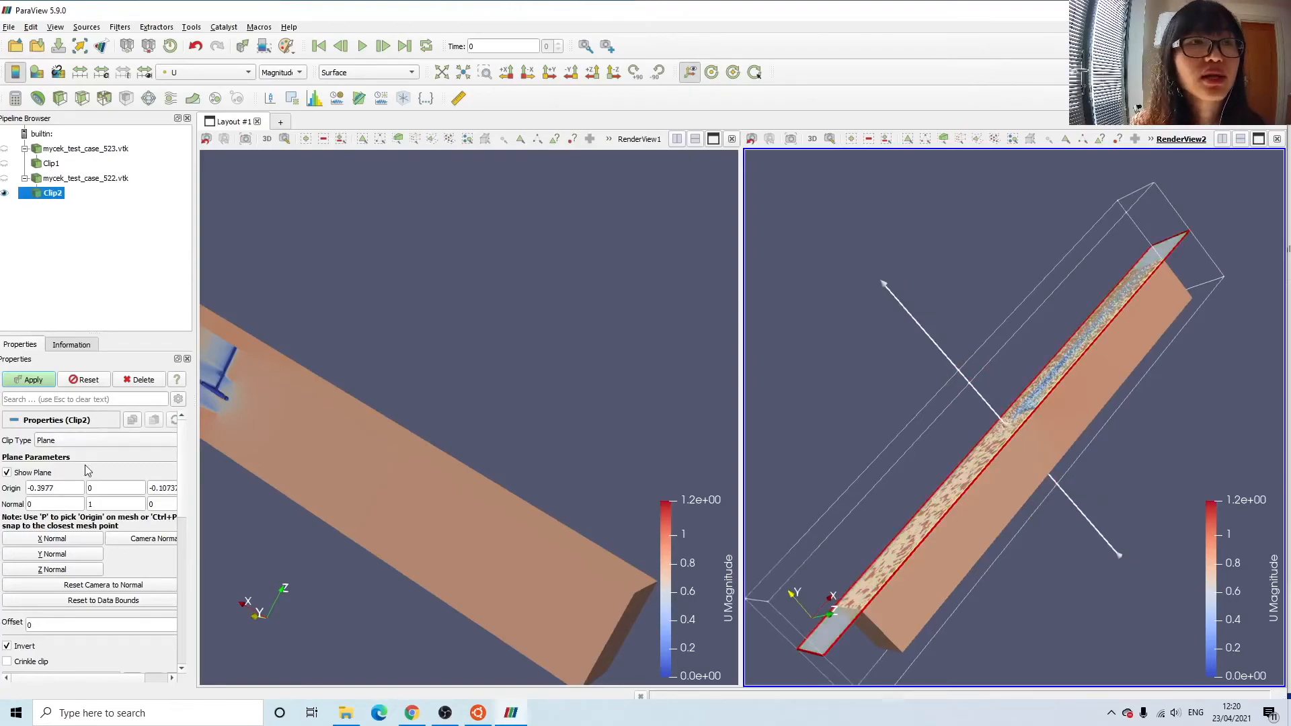
click(8, 472)
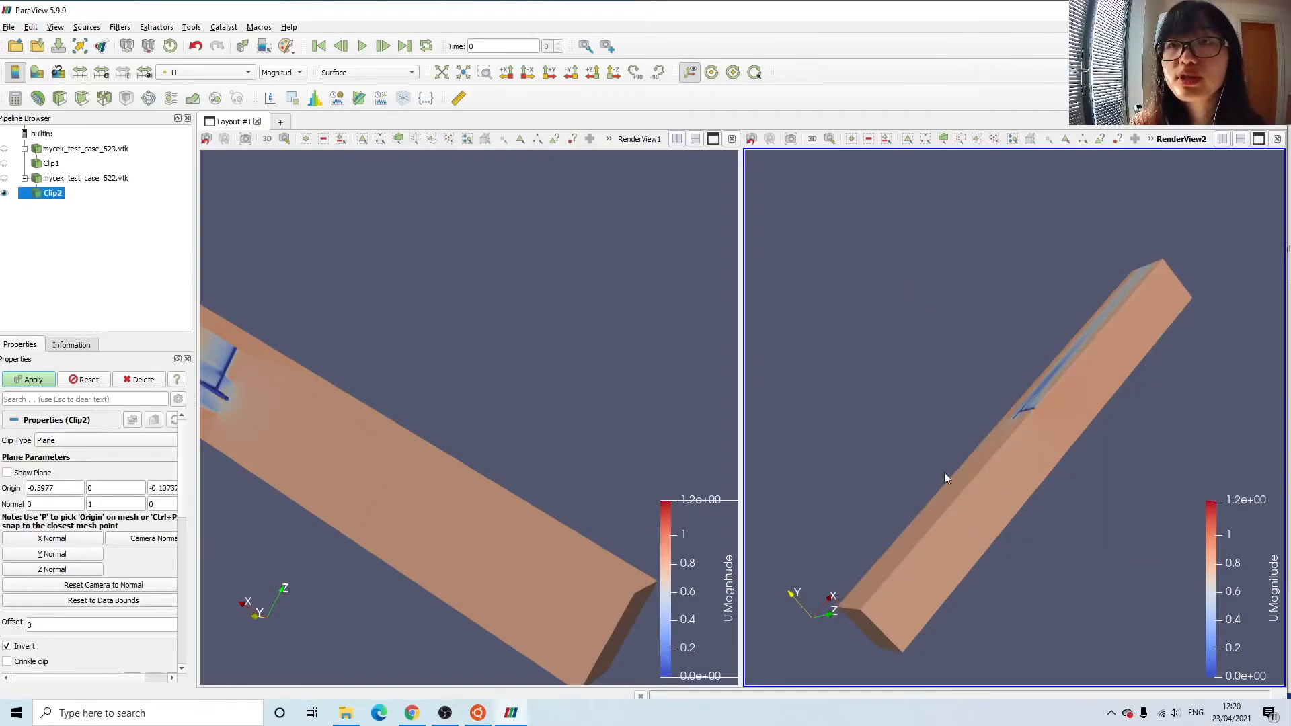
- Turn, zoom and shift both clipped models so their turbine wakes appear at similar angles and sizes for comparison
drag(889, 610, 1087, 642)
scroll(374, 454, down, 3)
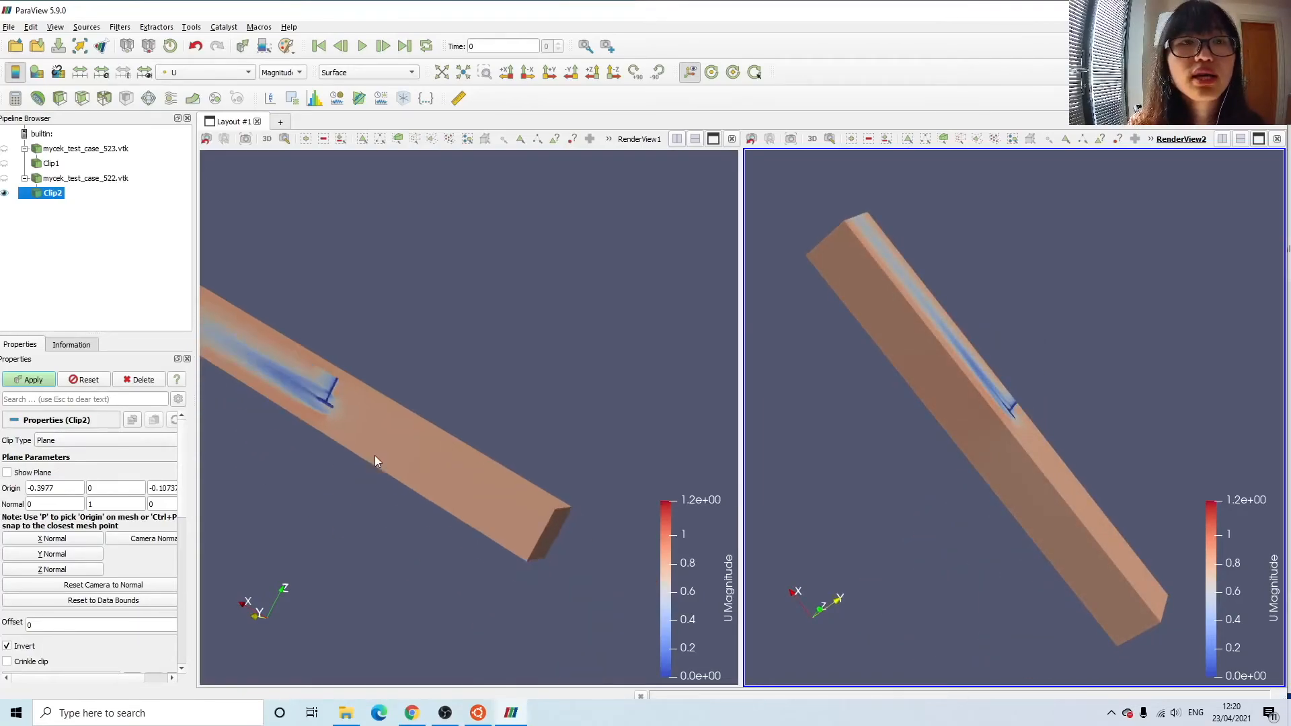
middle_drag(297, 405, 417, 421)
scroll(391, 399, up, 3)
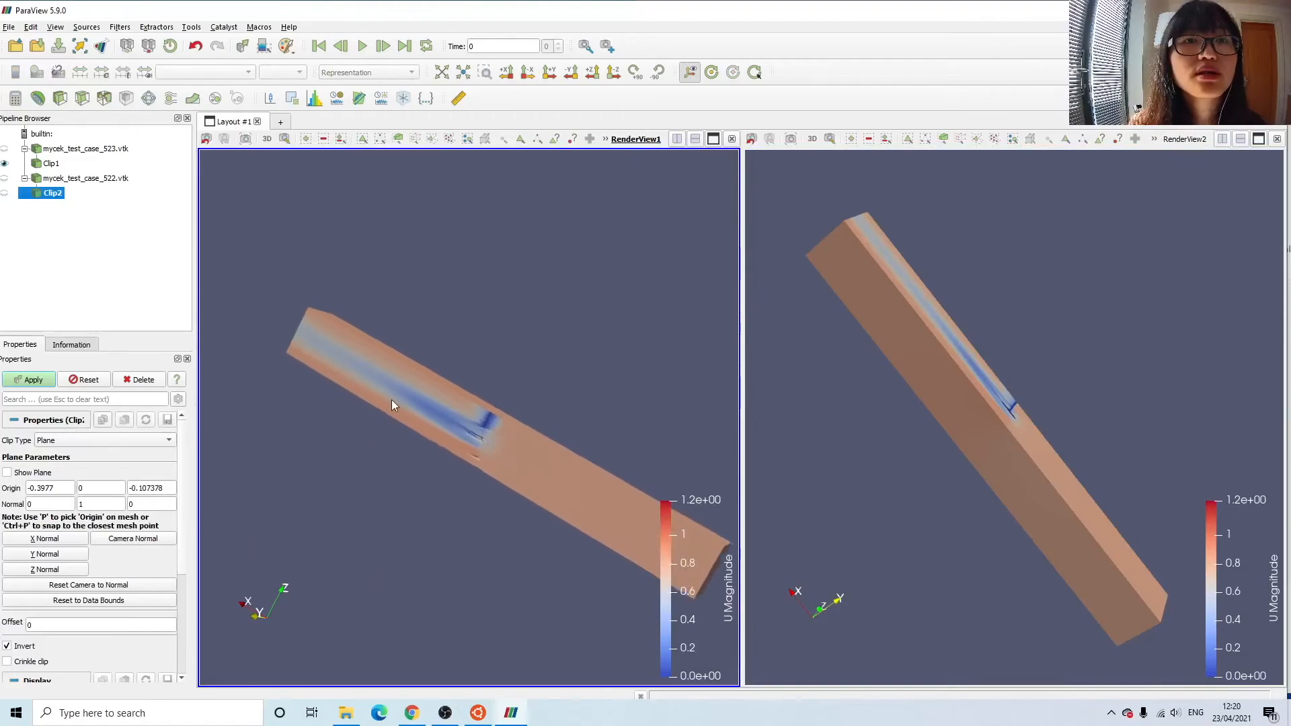
drag(1003, 412, 1034, 404)
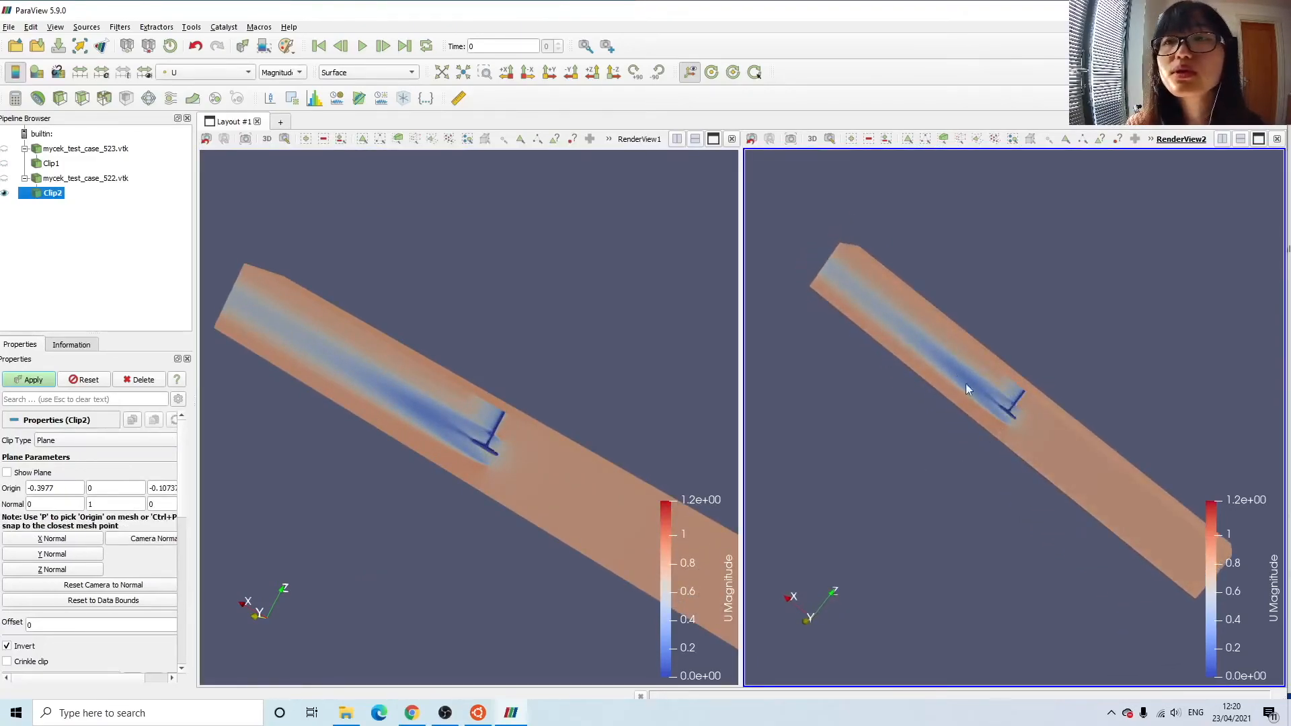
scroll(955, 367, up, 2)
middle_drag(909, 324, 950, 389)
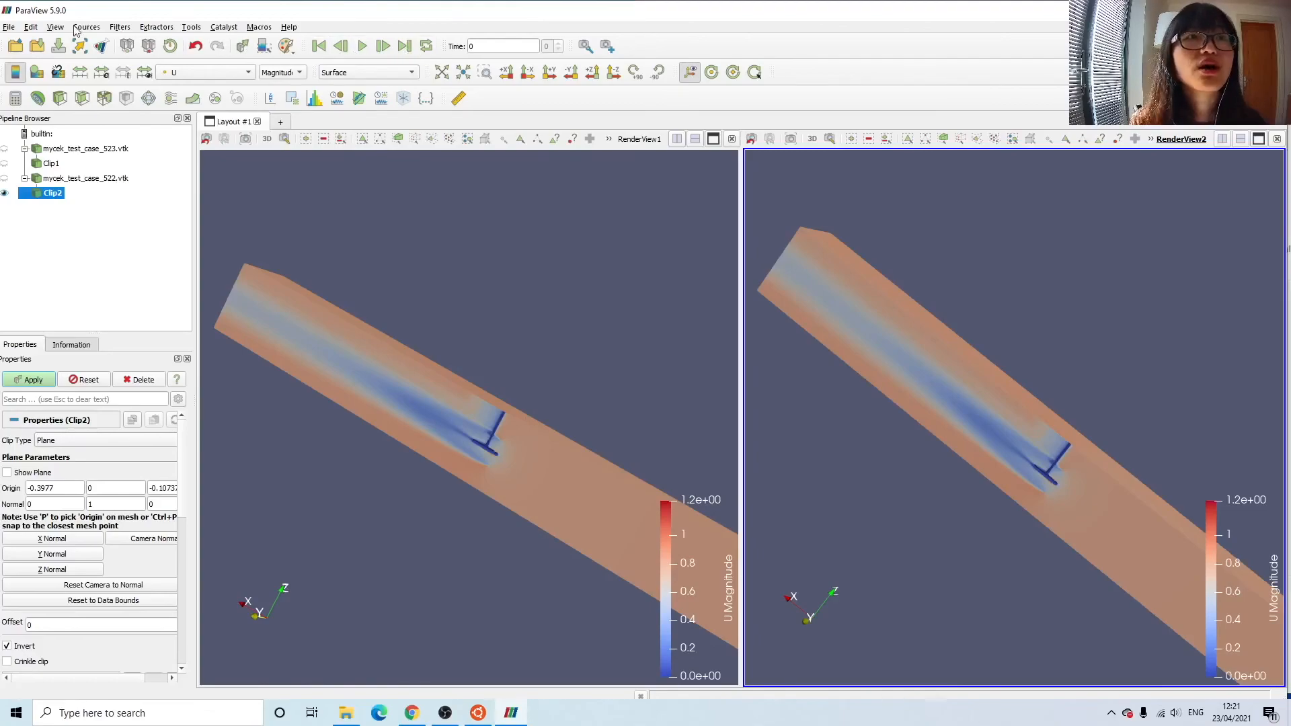
click(53, 28)
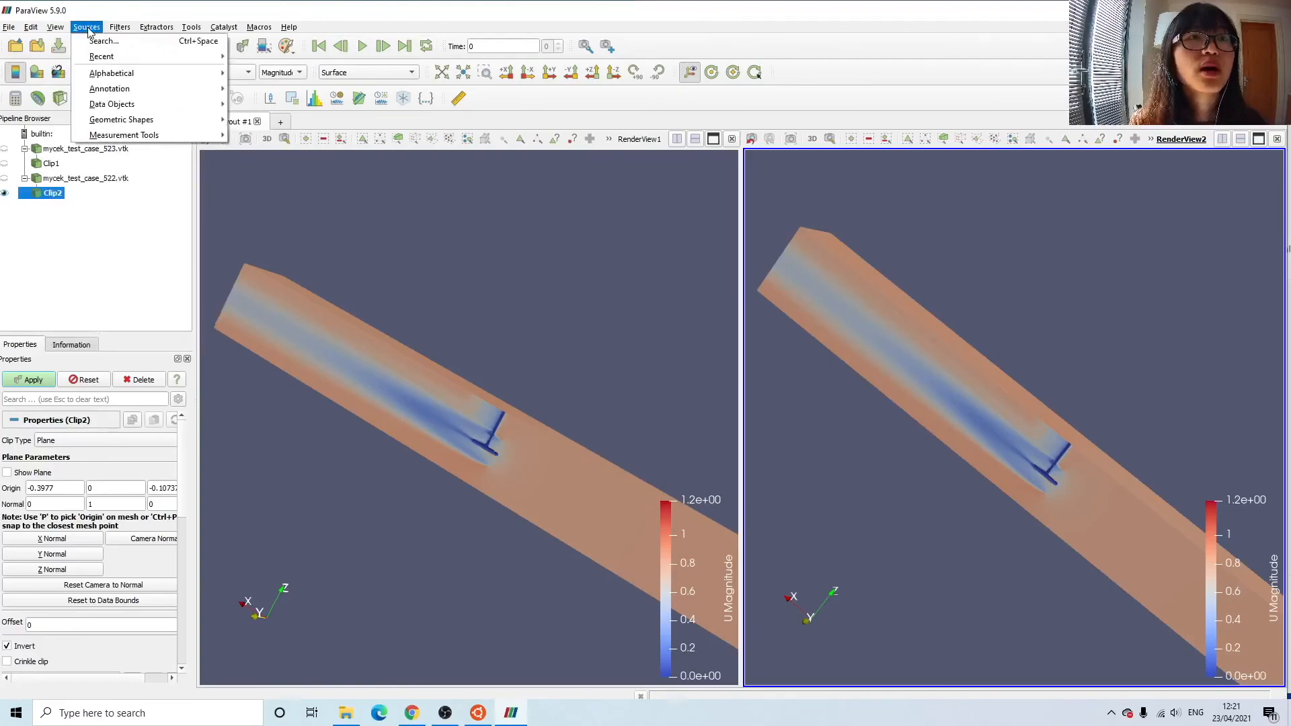
mouse_move(135, 32)
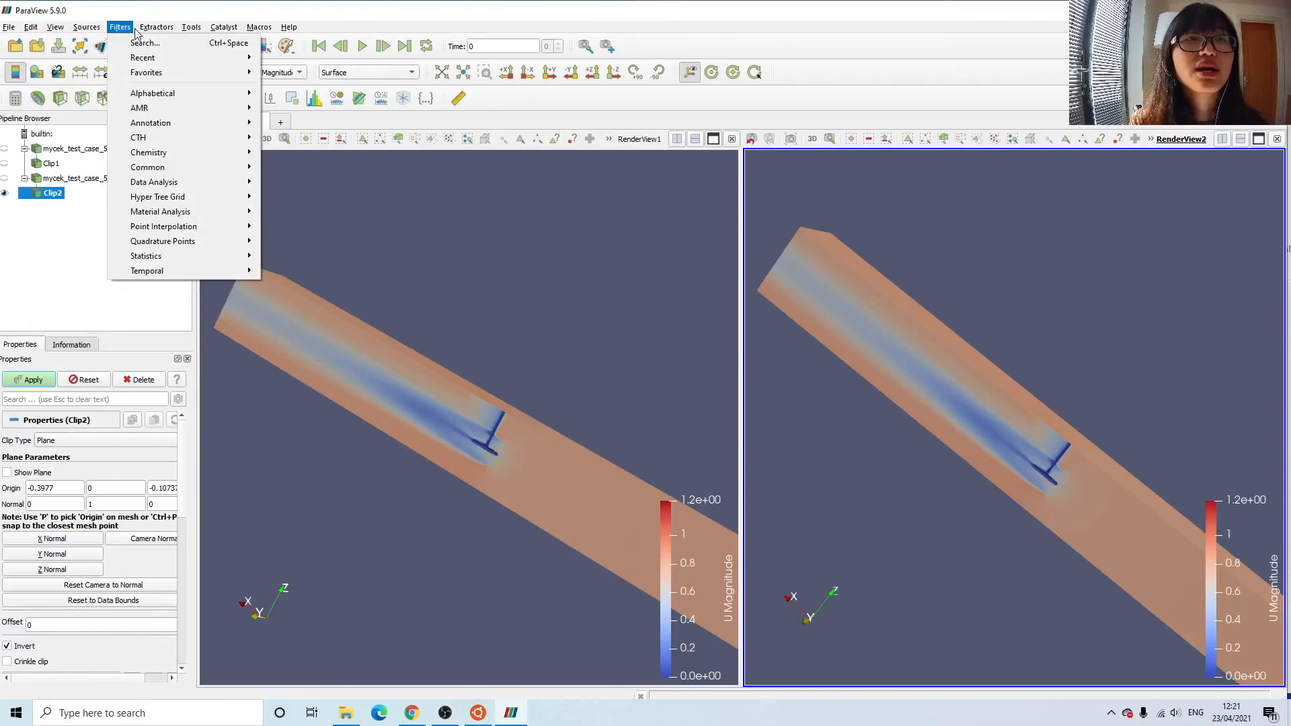
mouse_move(291, 28)
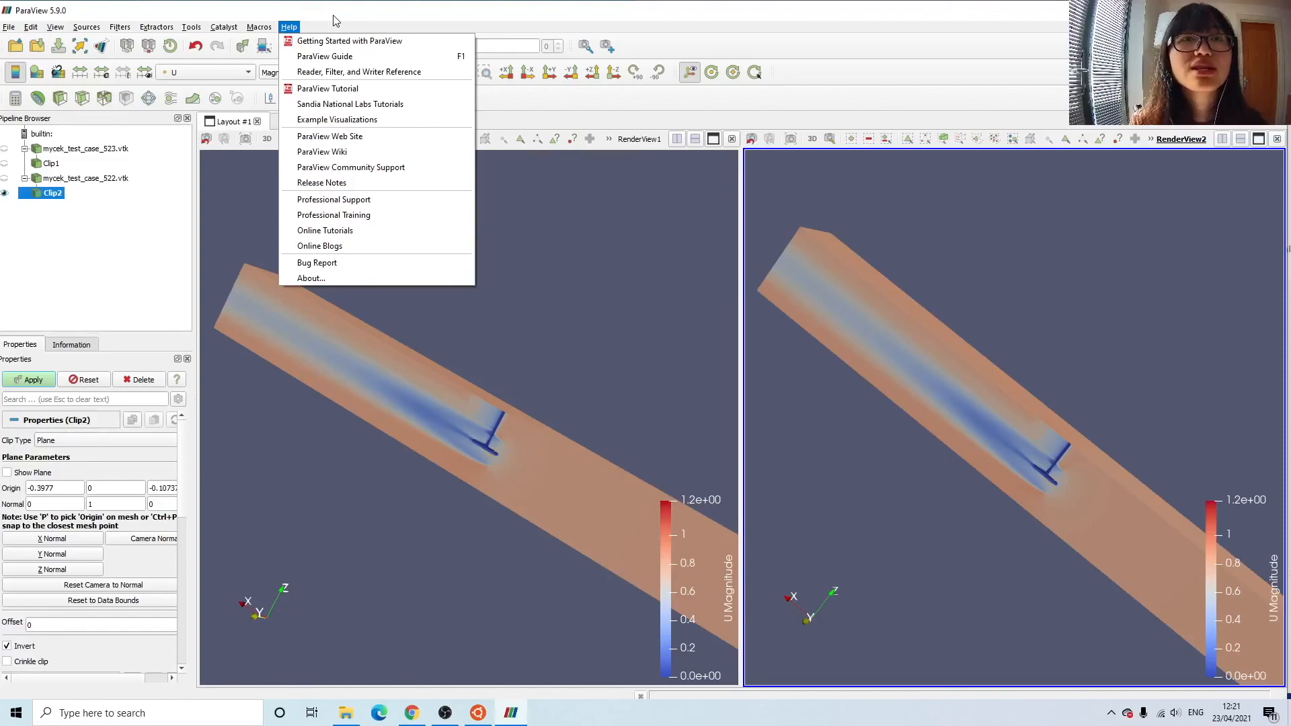
key(Escape)
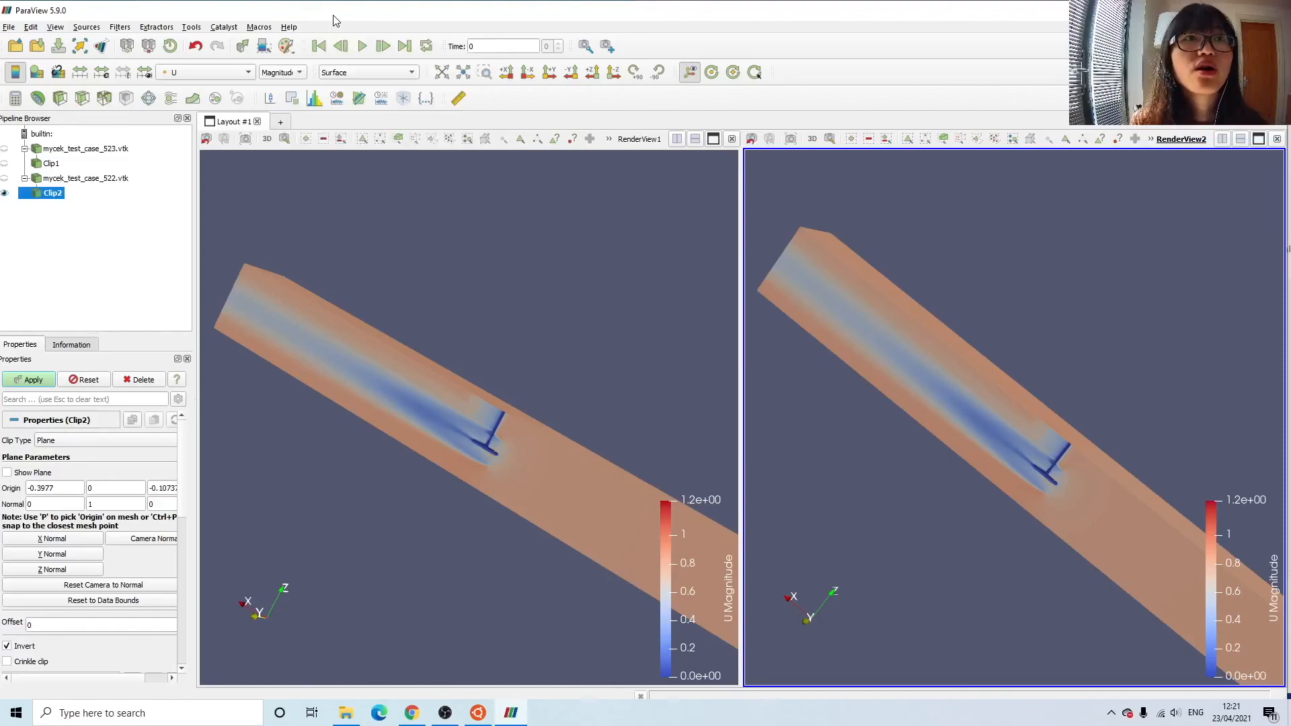